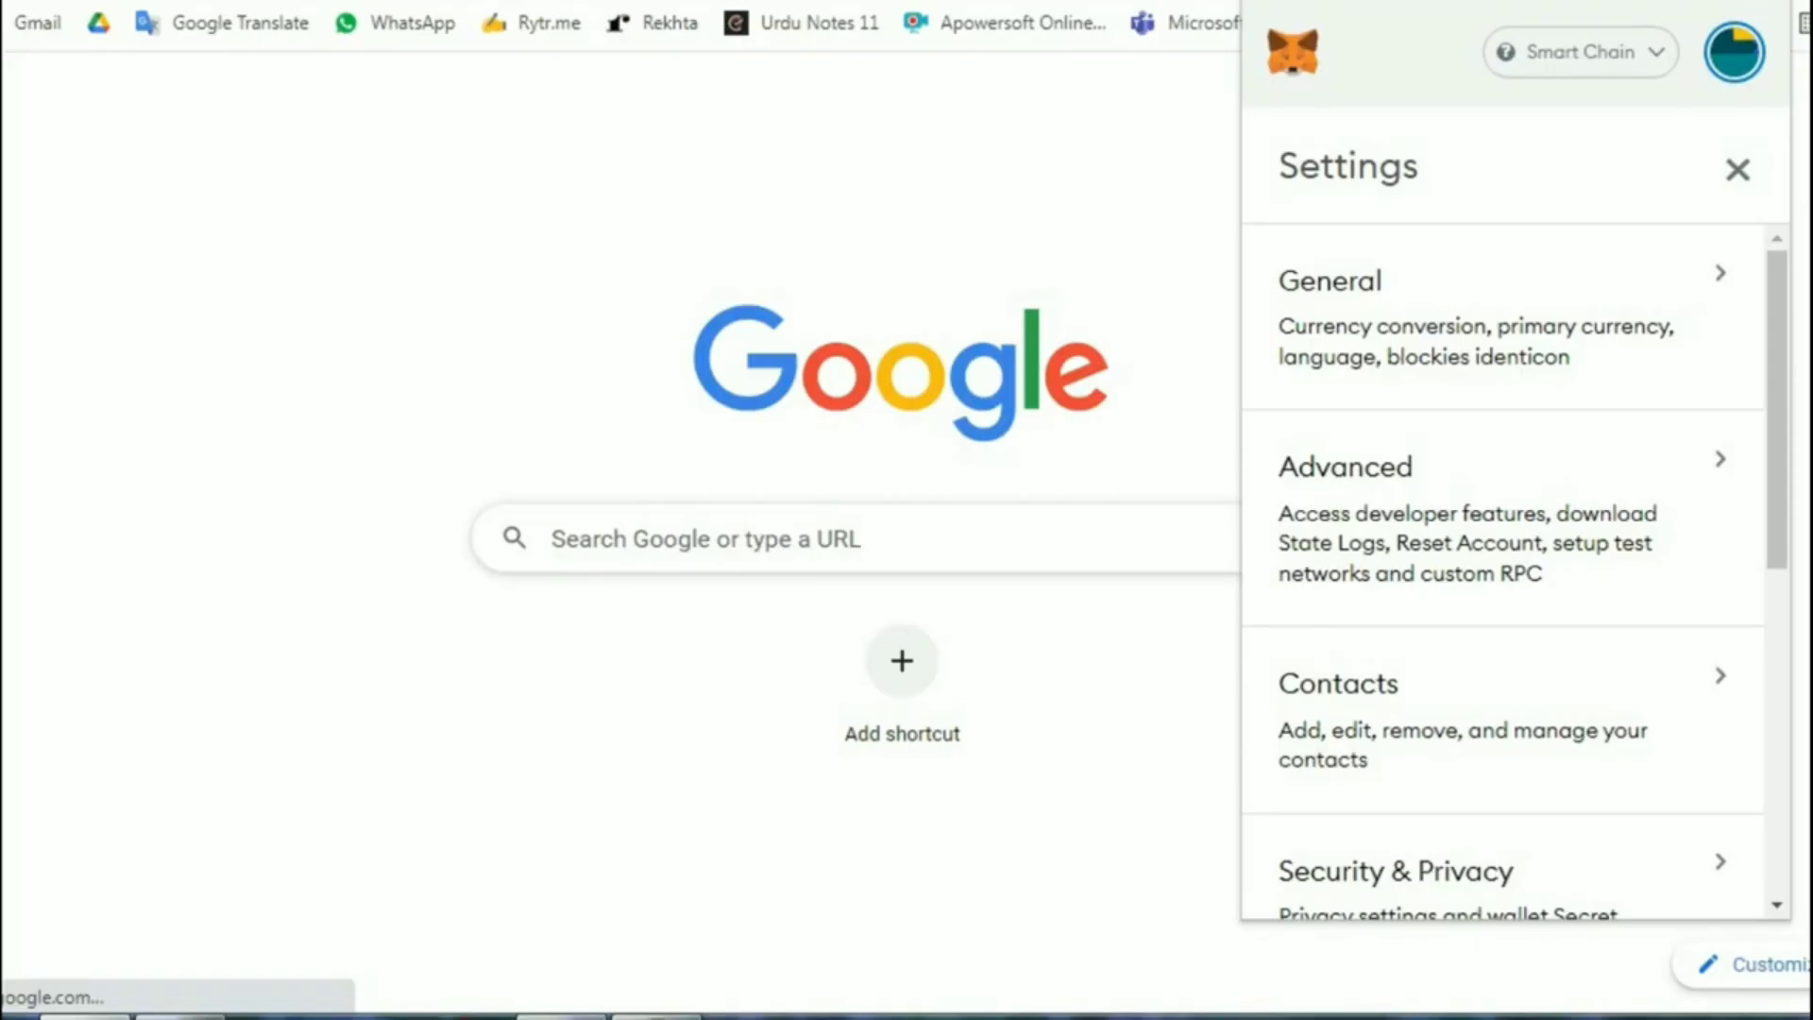
- Open the form for adding a custom network from MetaMask's network settings
scroll(1511, 566, "down", 6)
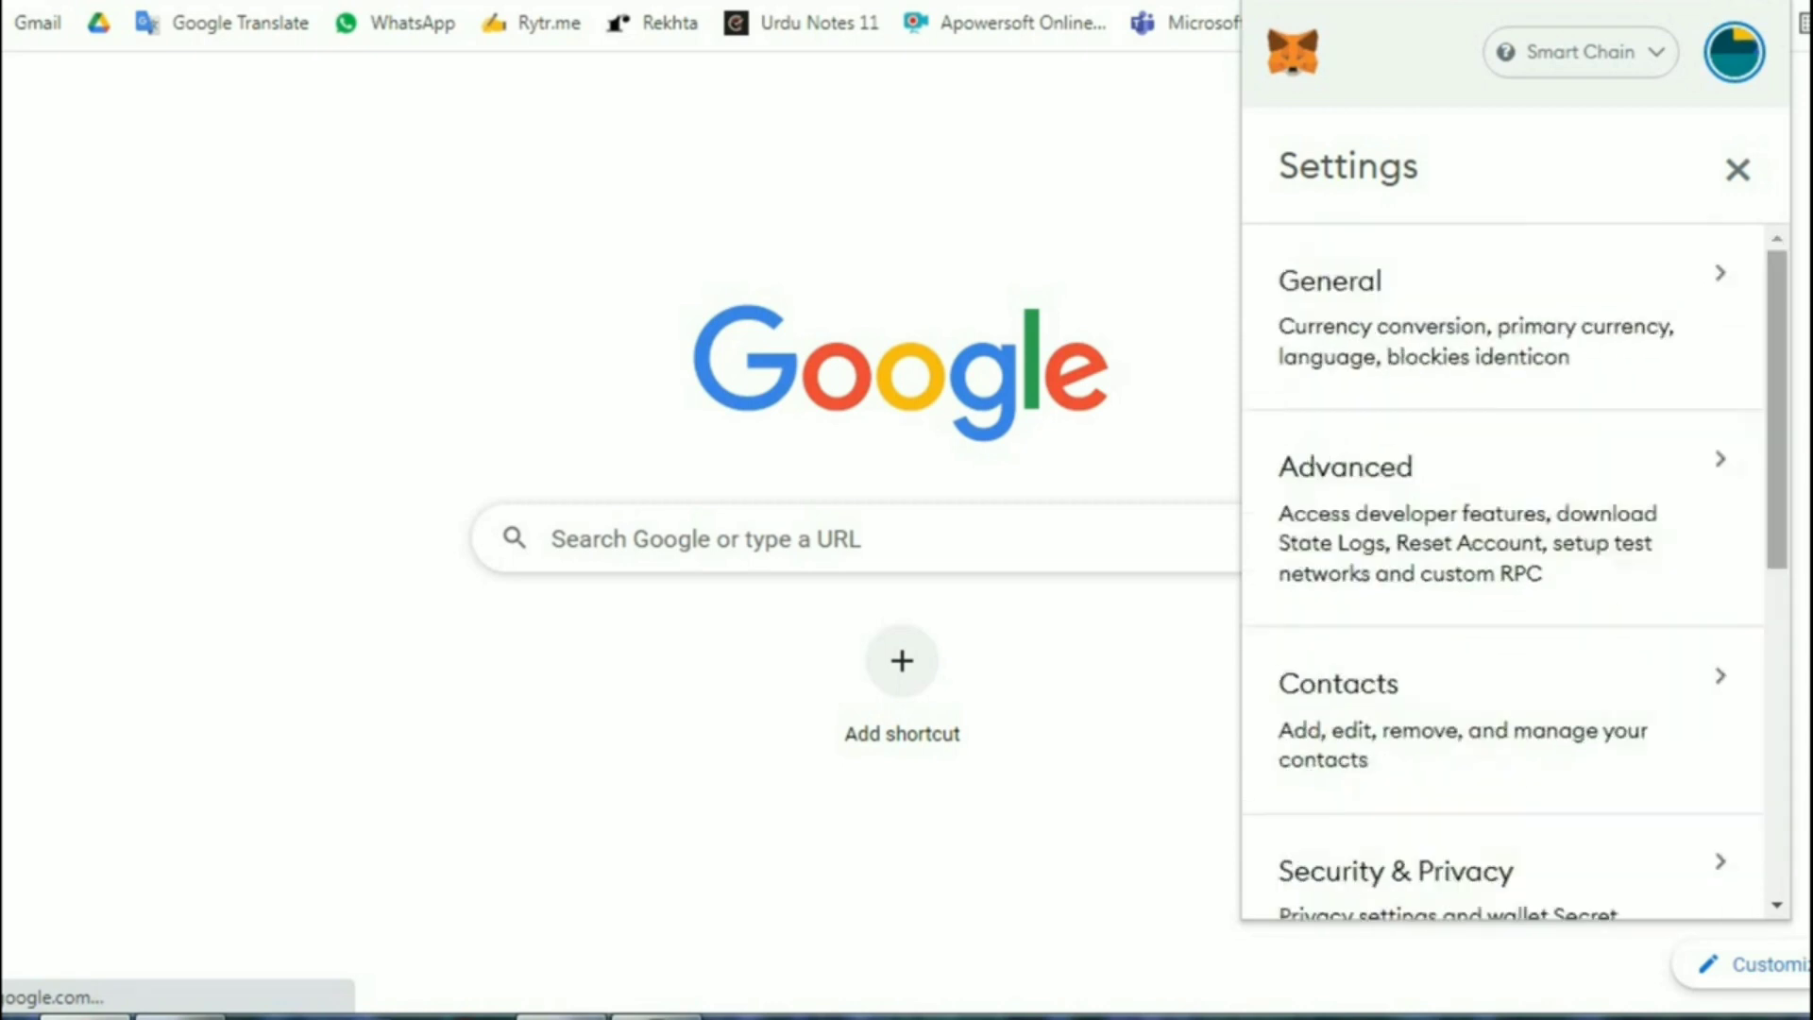
scroll(1510, 566, "down", 4)
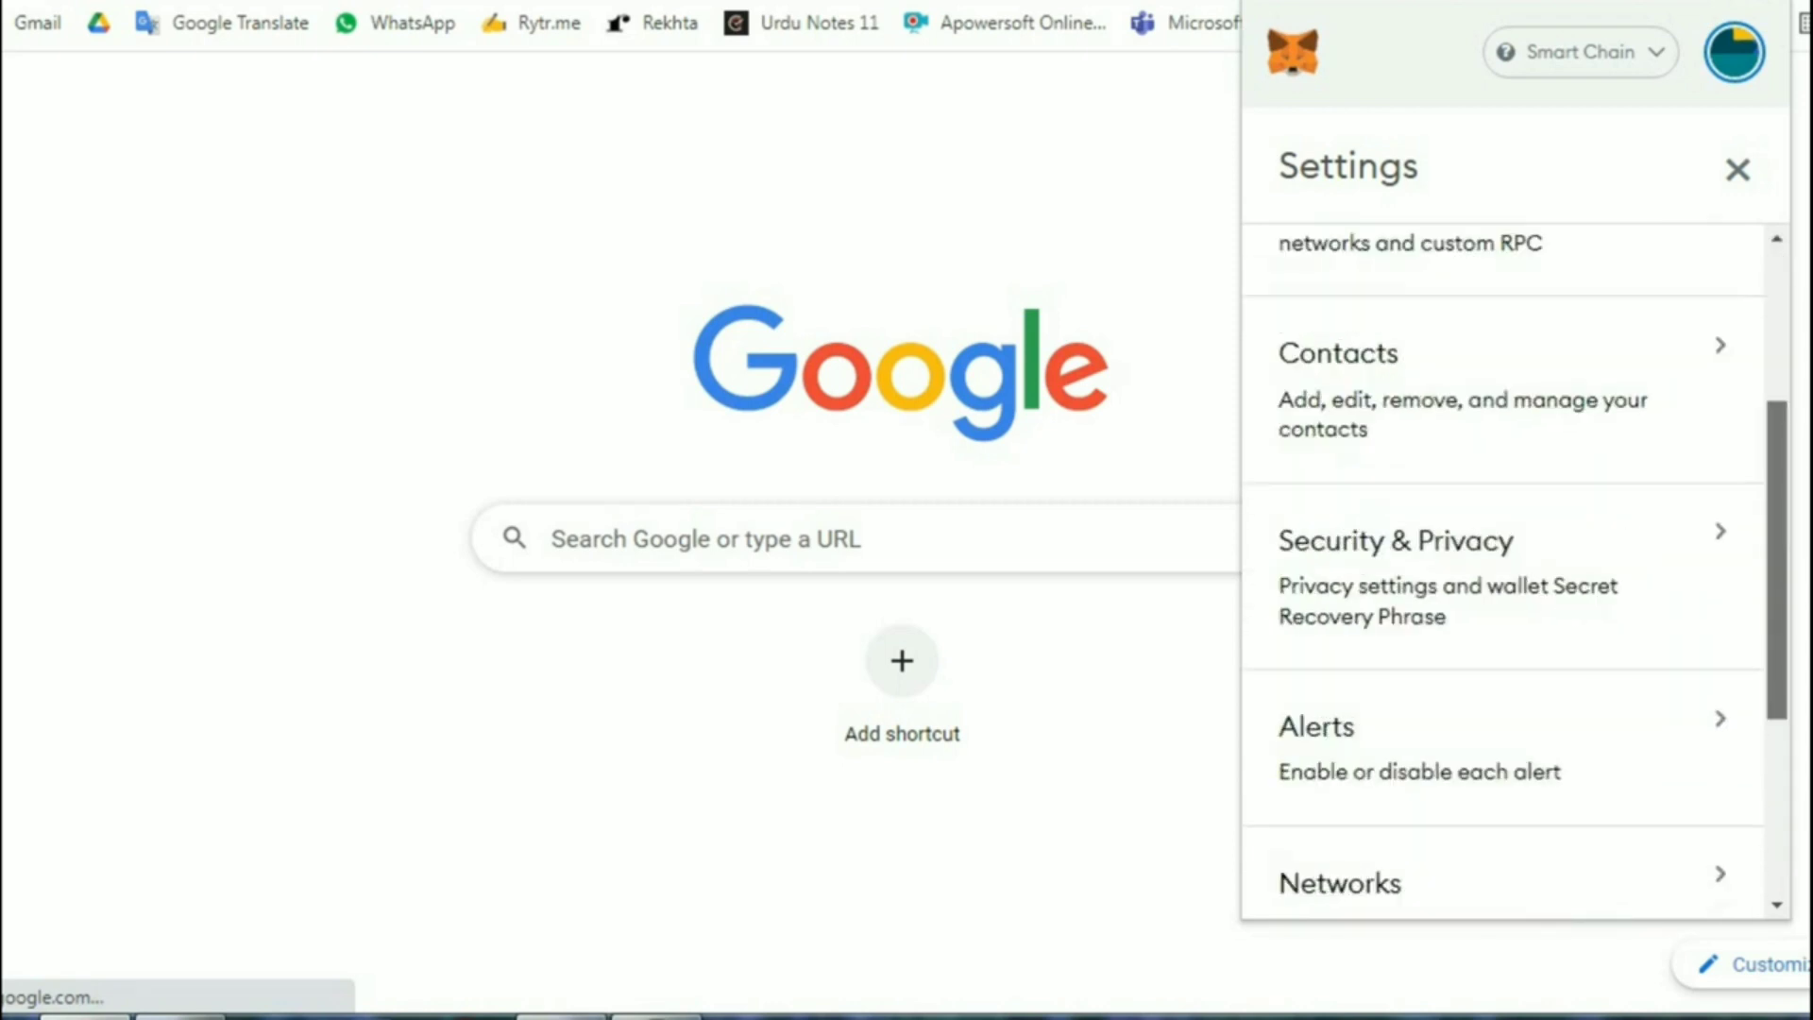
left_click(1501, 753)
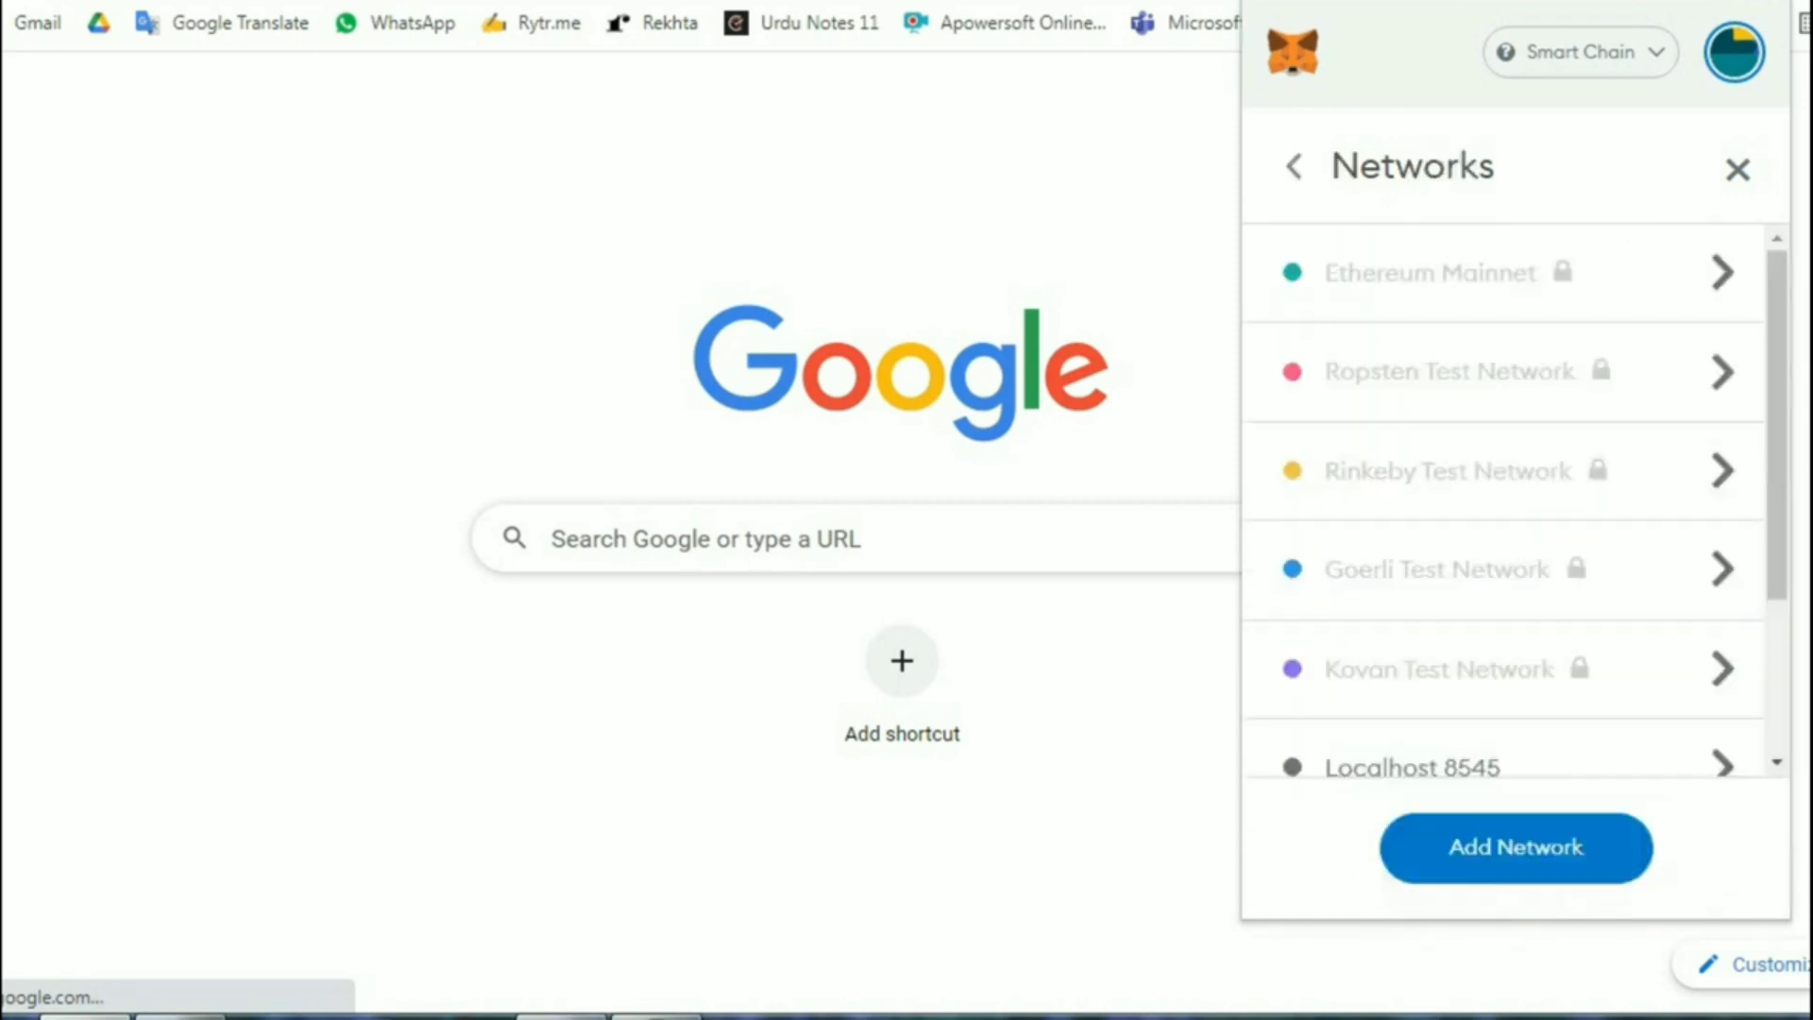
left_click(1515, 846)
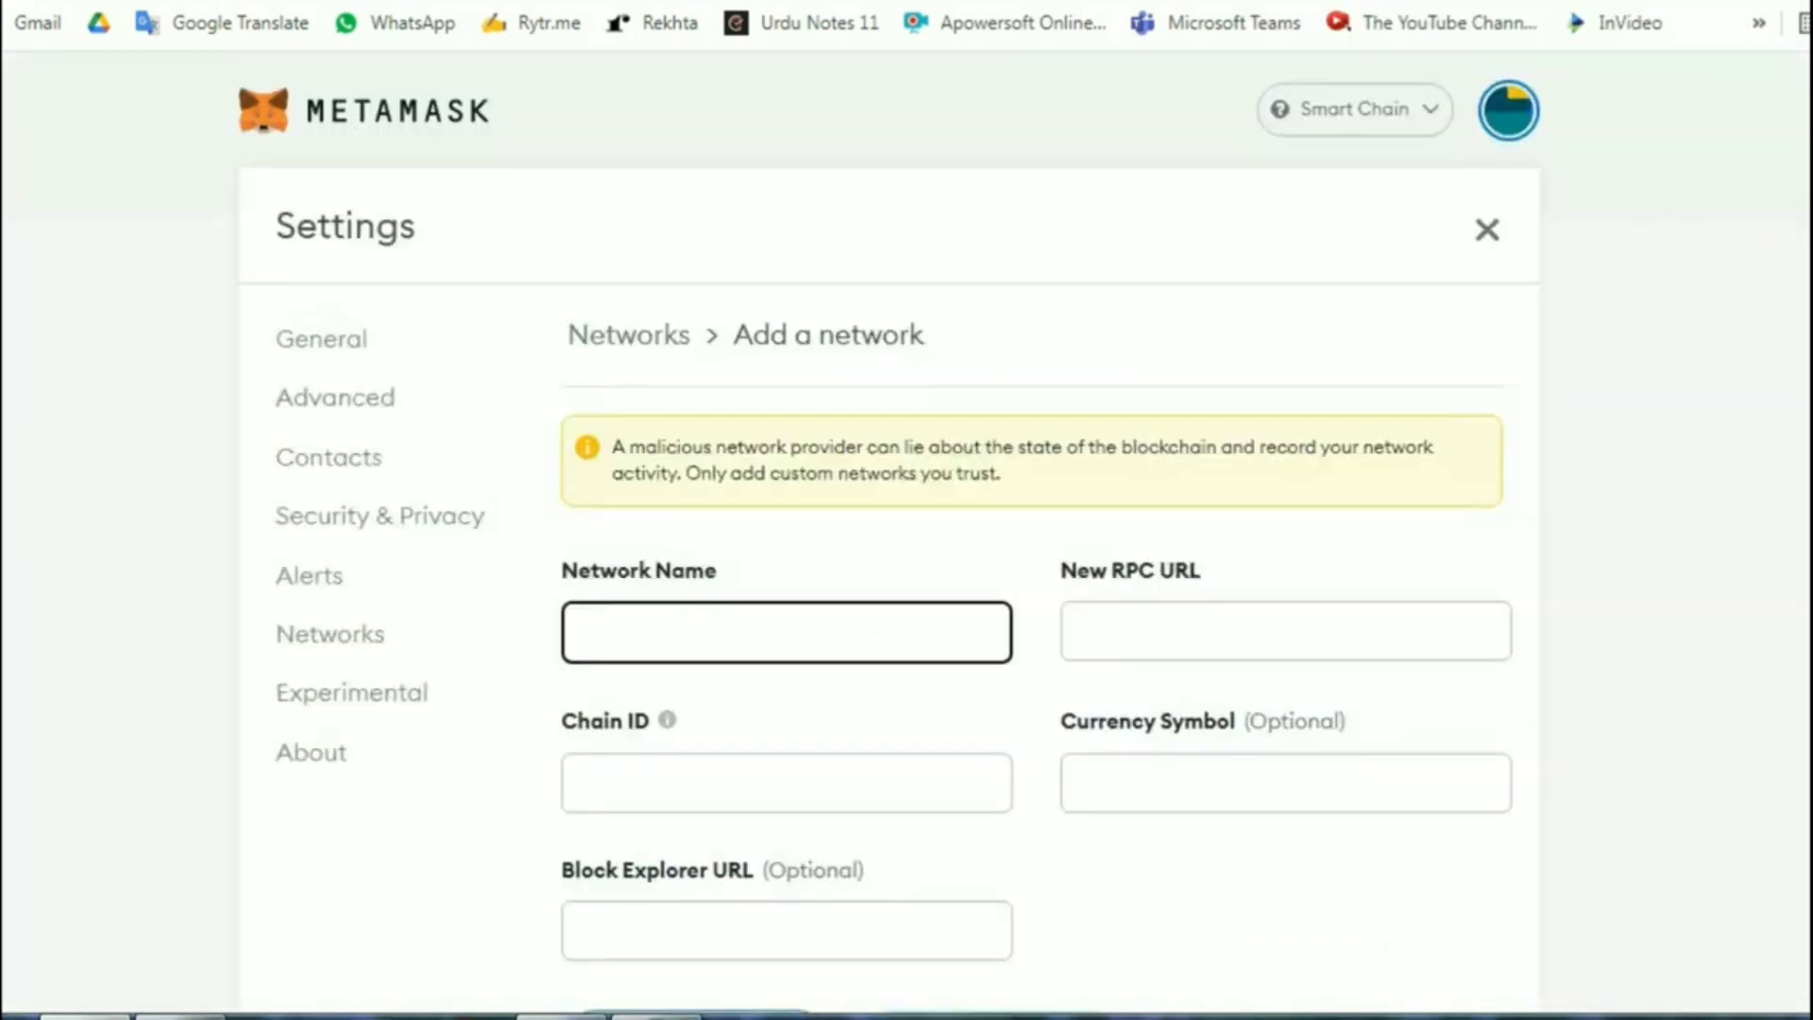
- Examine the Smart Chain network's name, RPC URL, chain ID and currency symbol, and return to the network settings
scroll(907, 529, "down", 2)
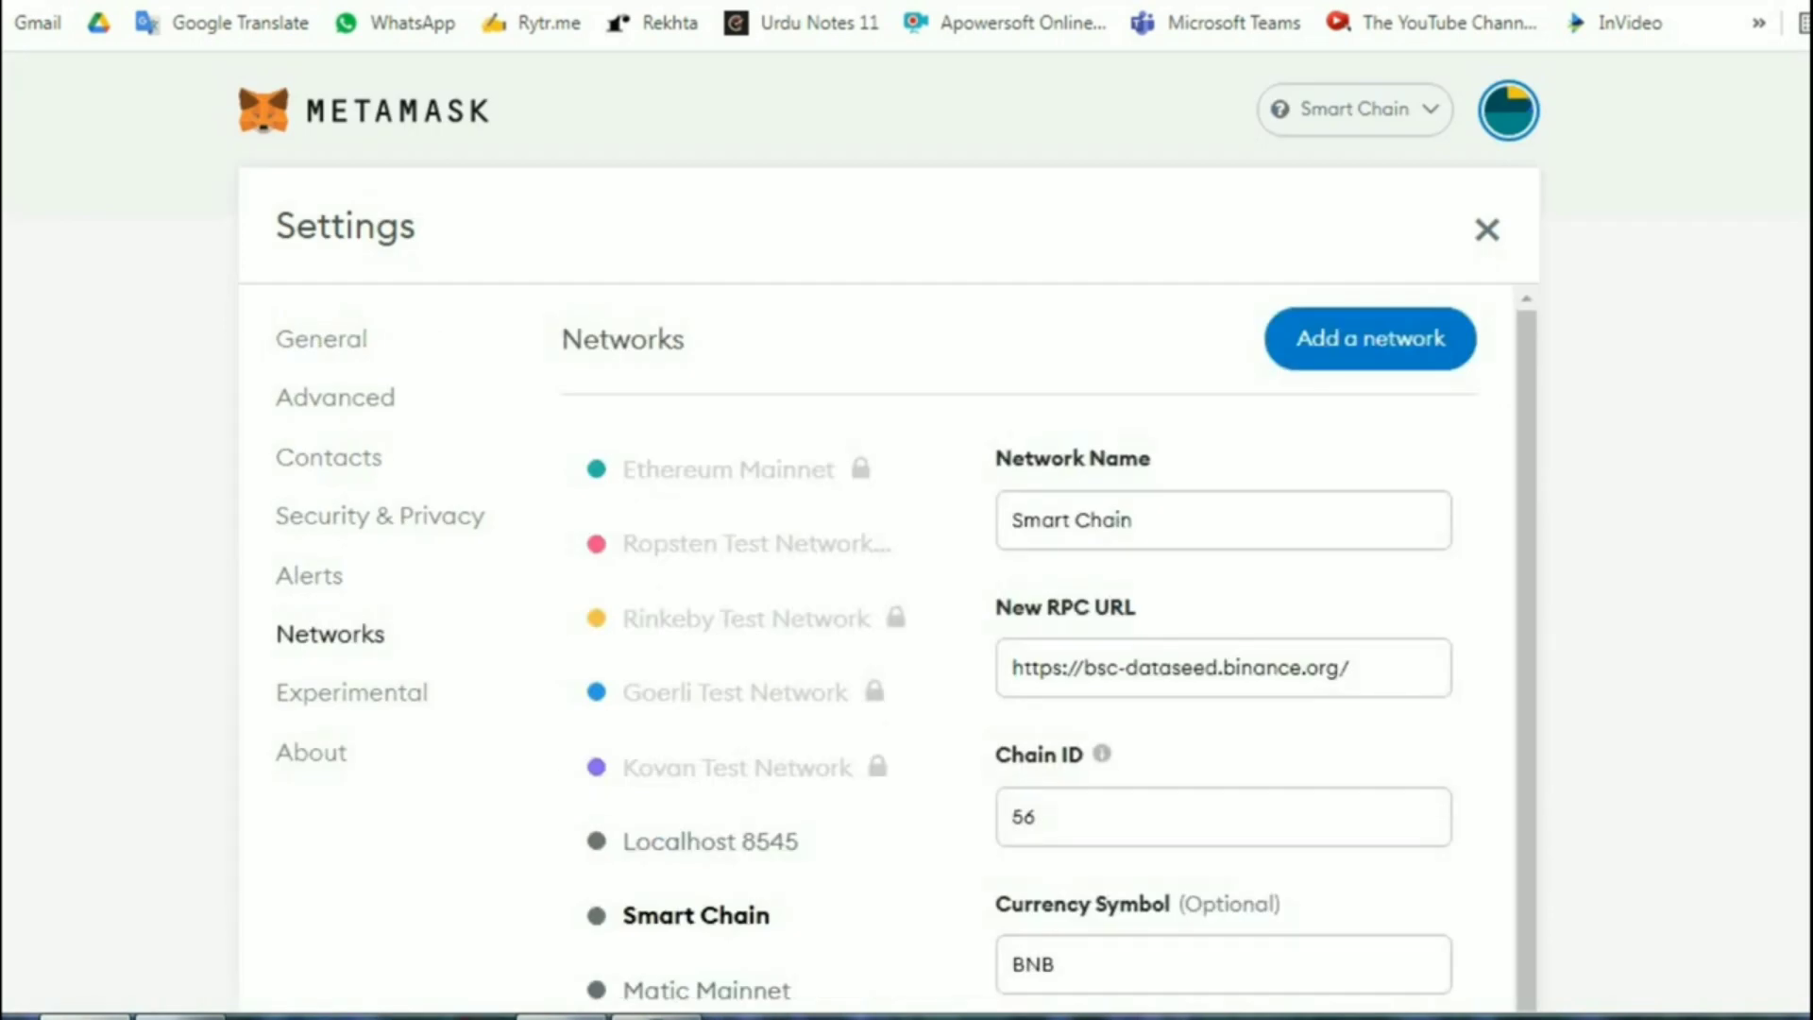
scroll(907, 585, "down", 1)
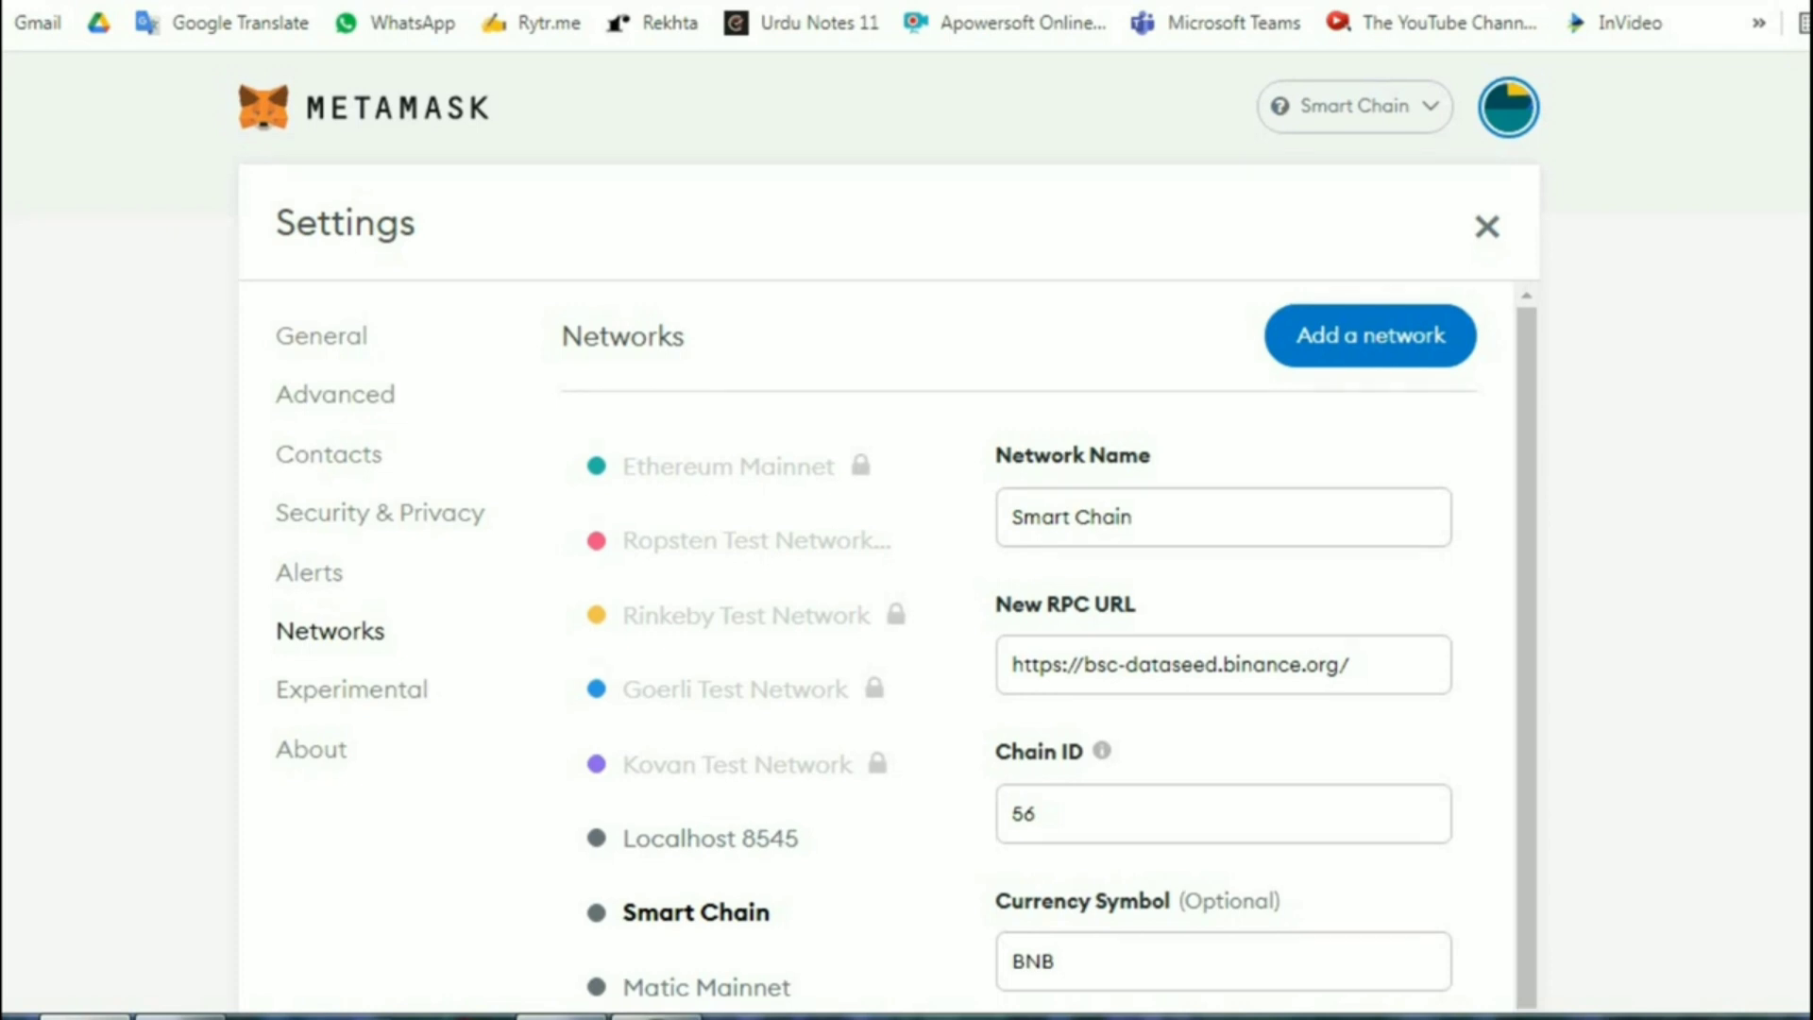
scroll(906, 566, "down", 2)
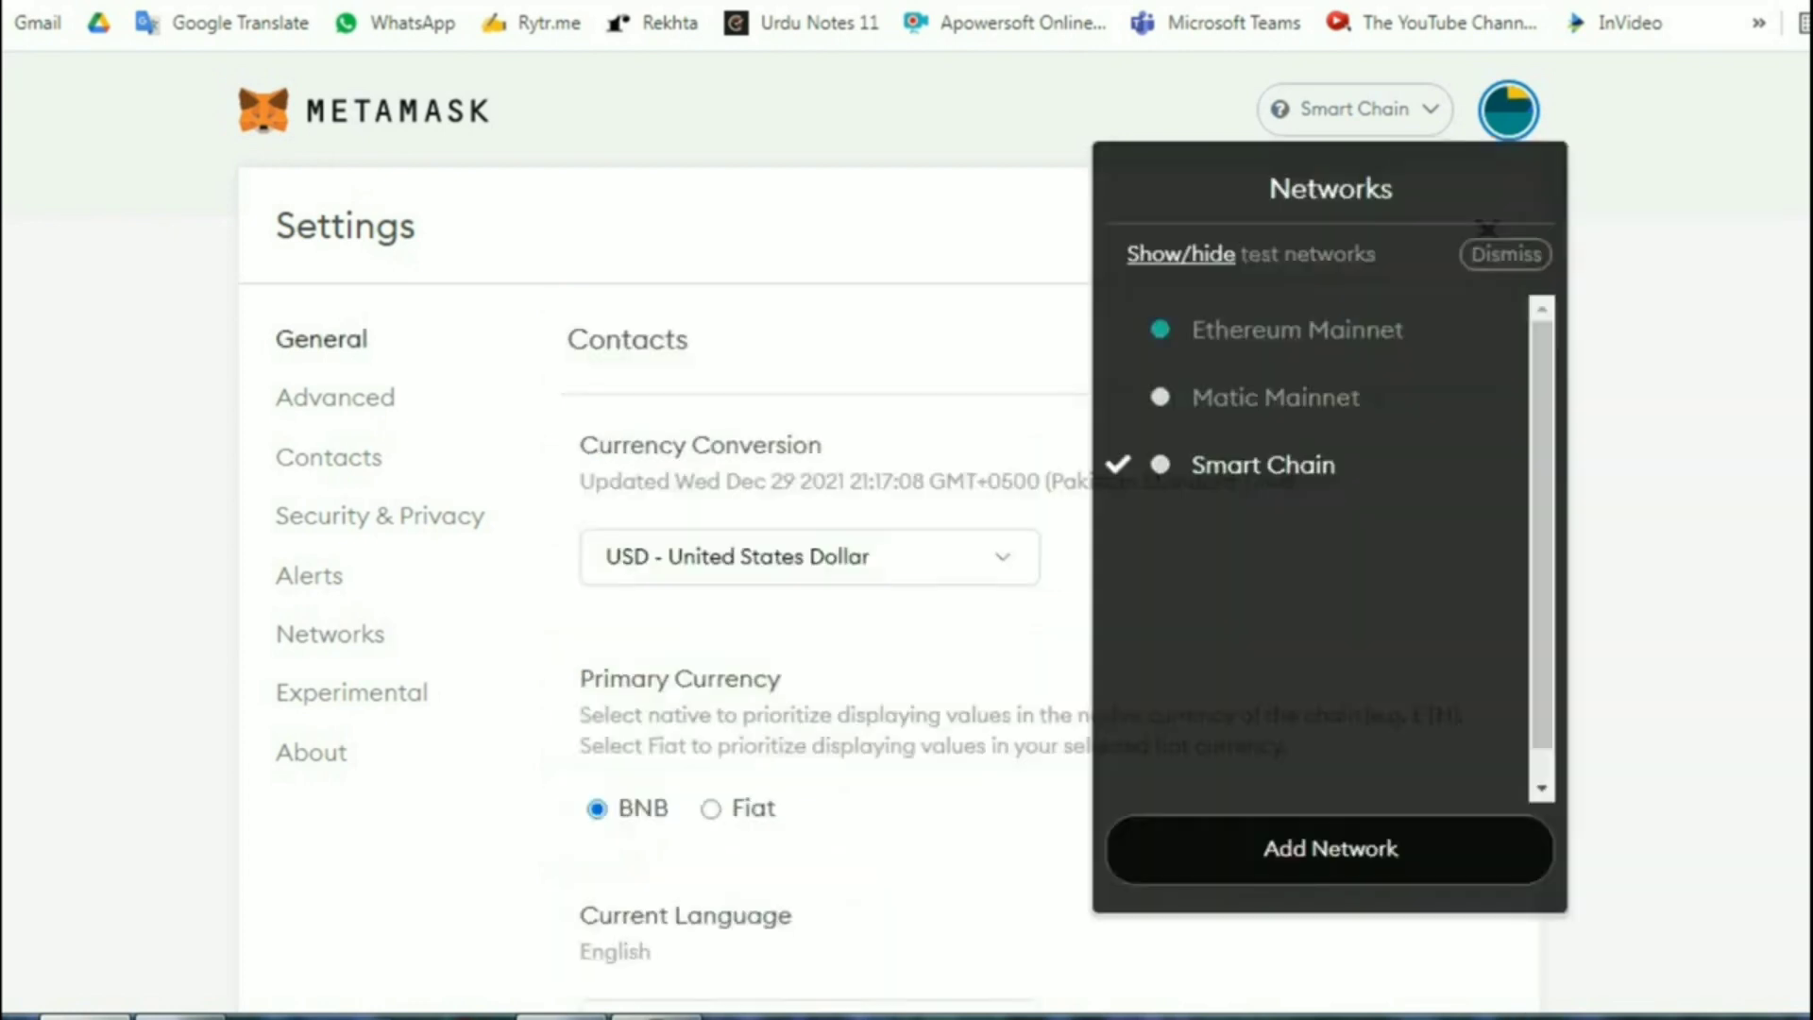
key("Escape")
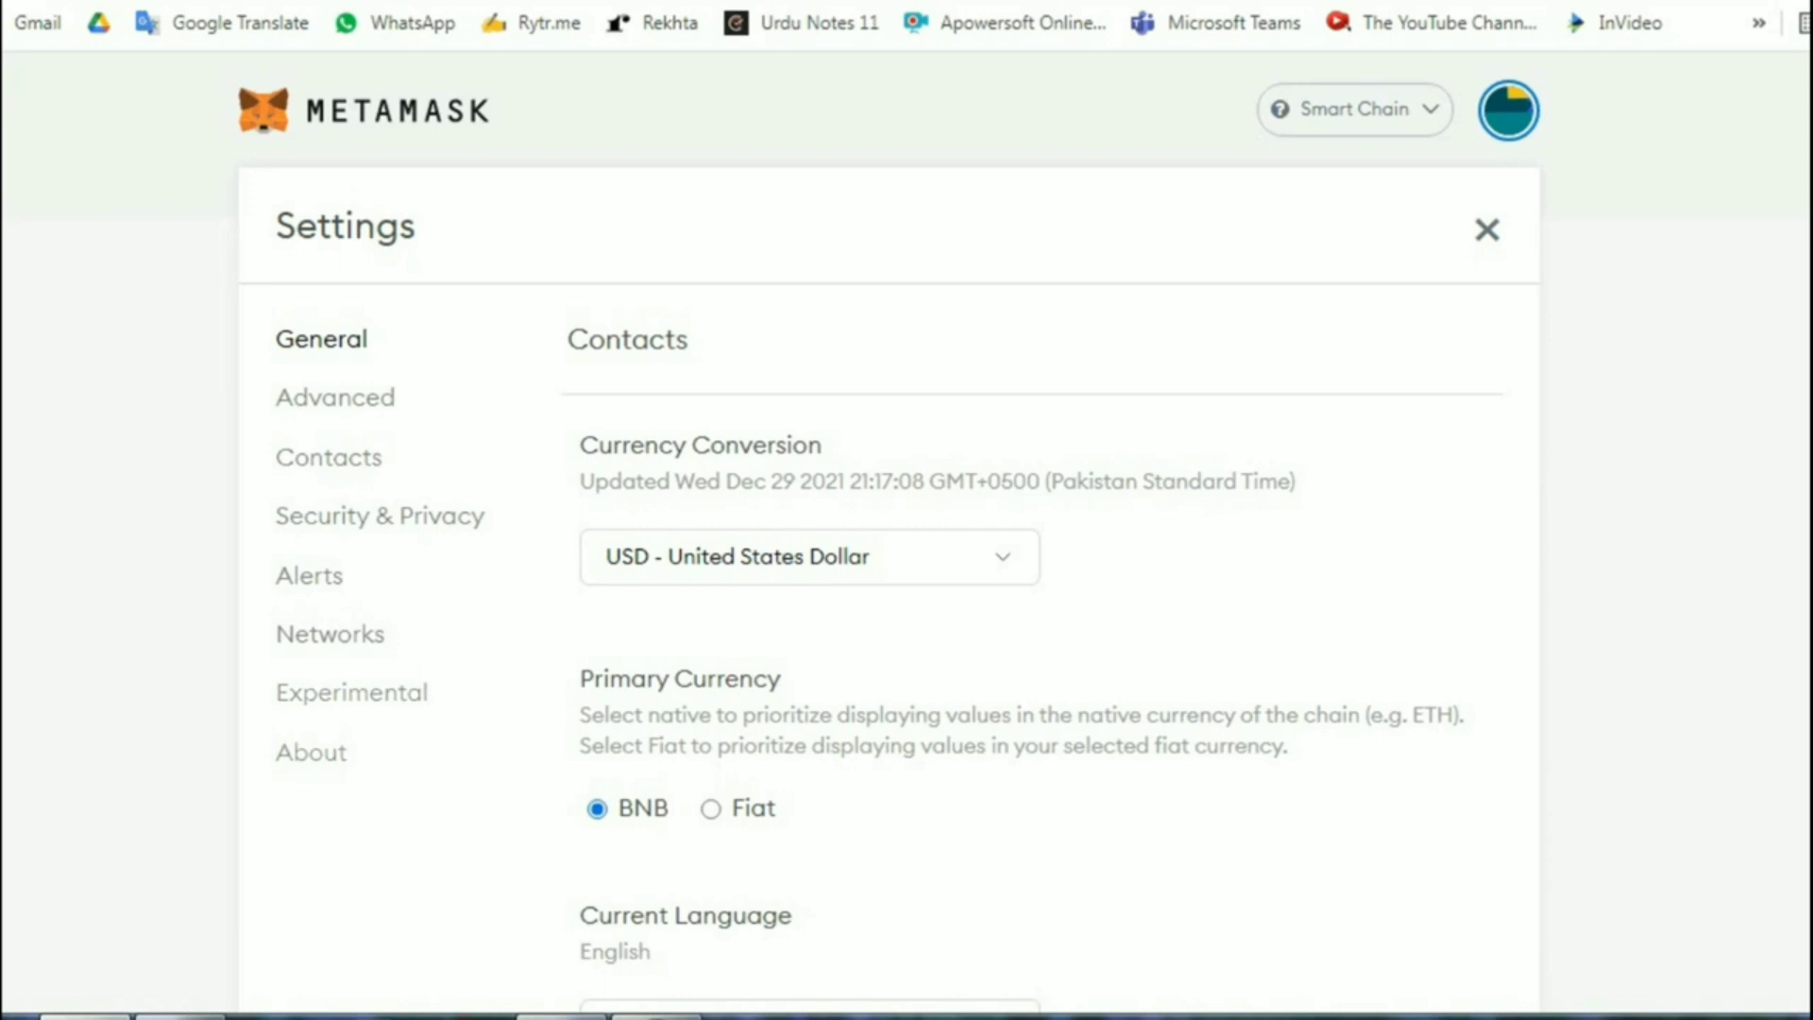
left_click(330, 634)
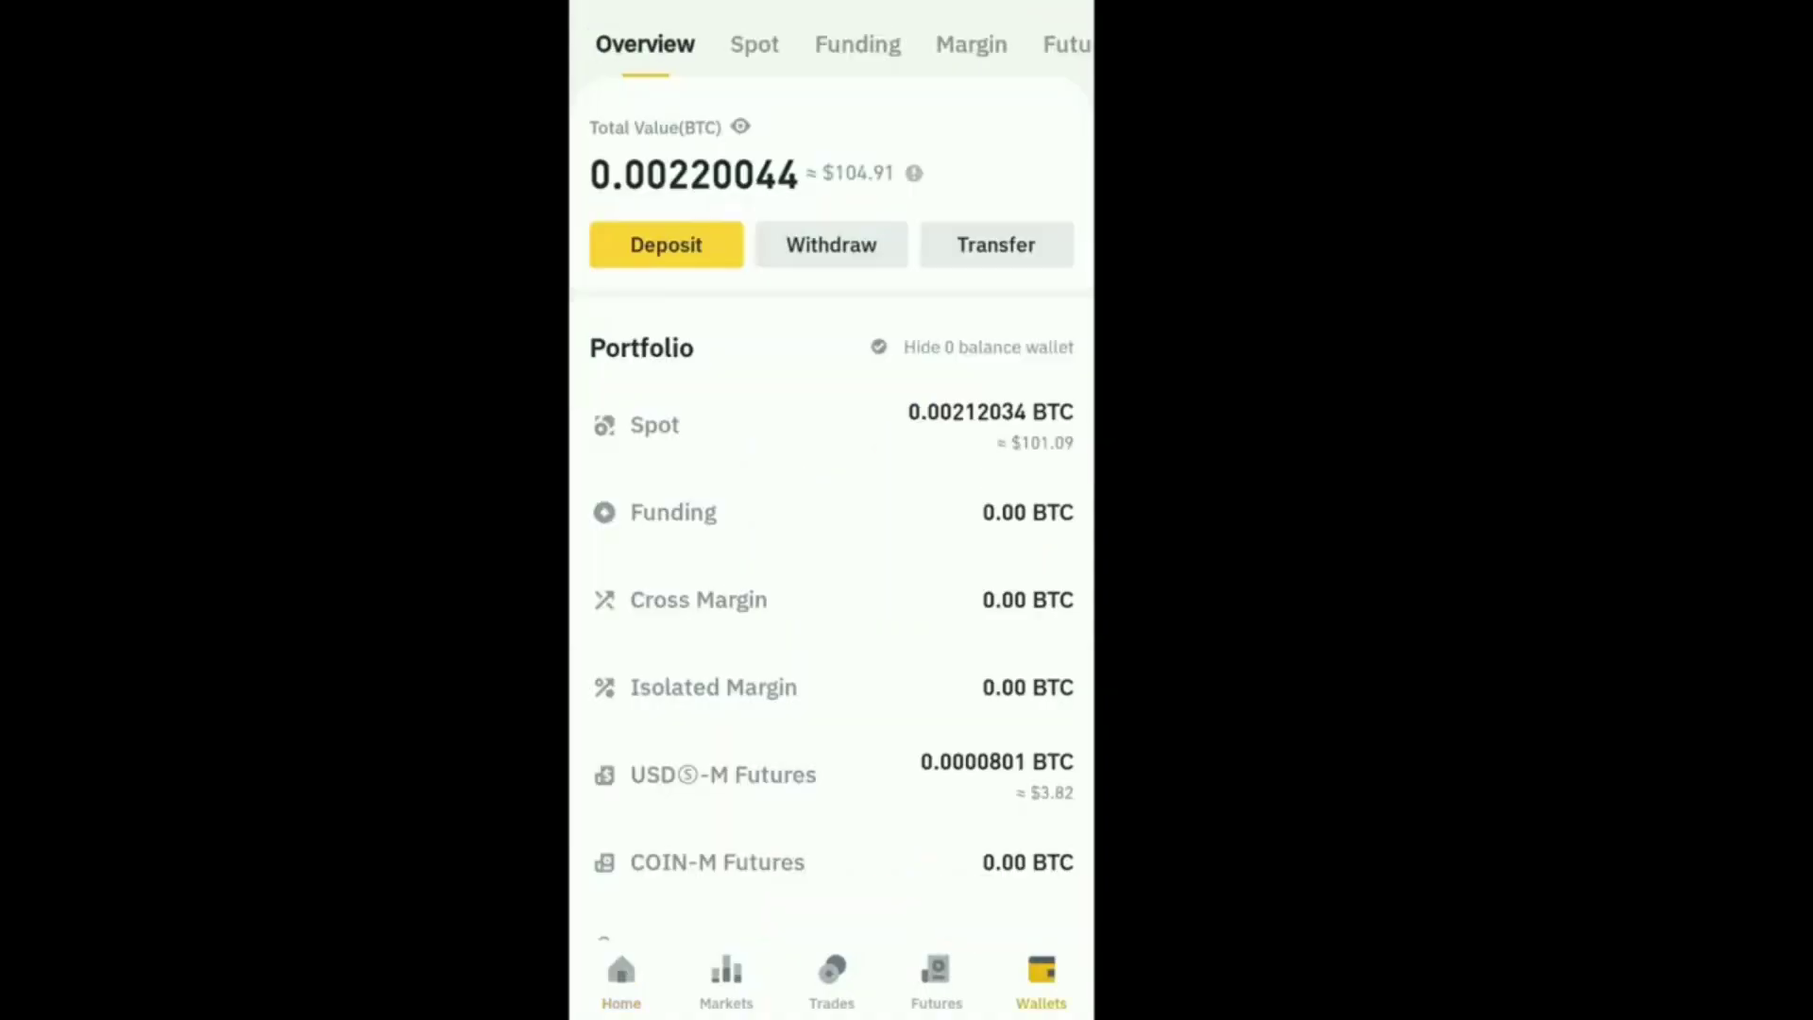
- Start a BNB withdrawal in the Binance wallet and paste the recipient wallet address
left_click(830, 244)
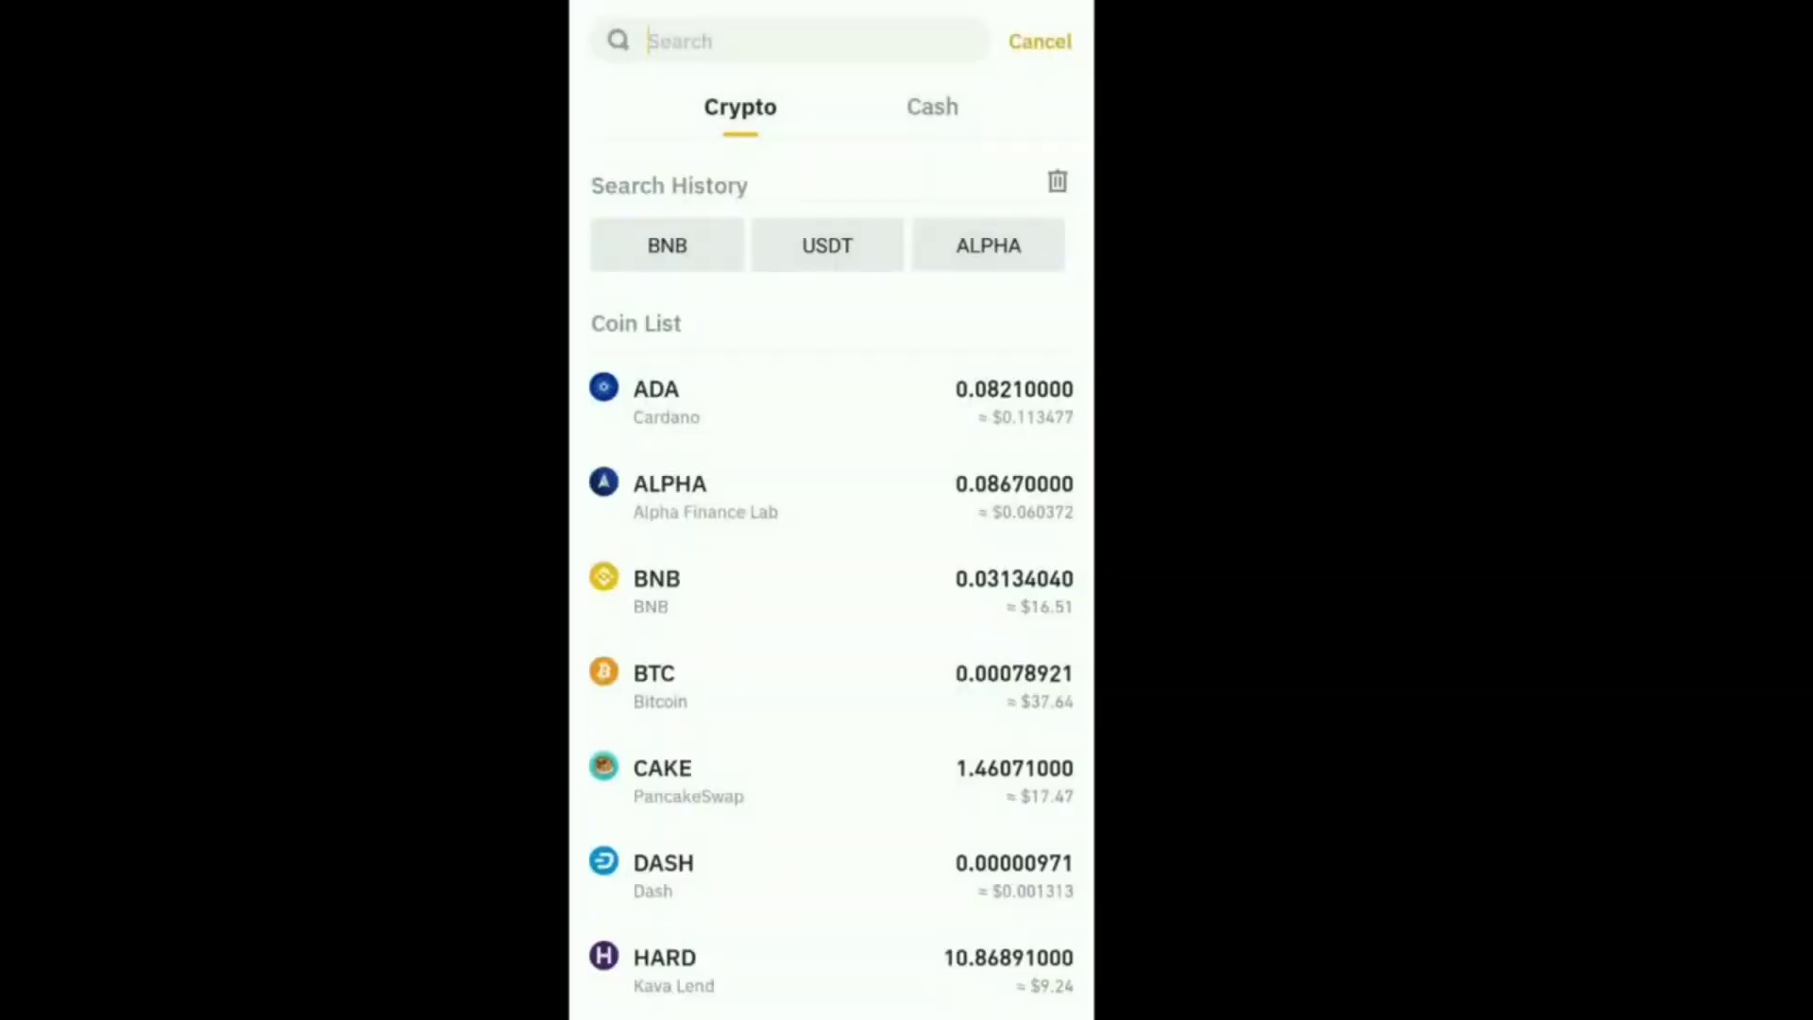
left_click(667, 246)
left_click(770, 242)
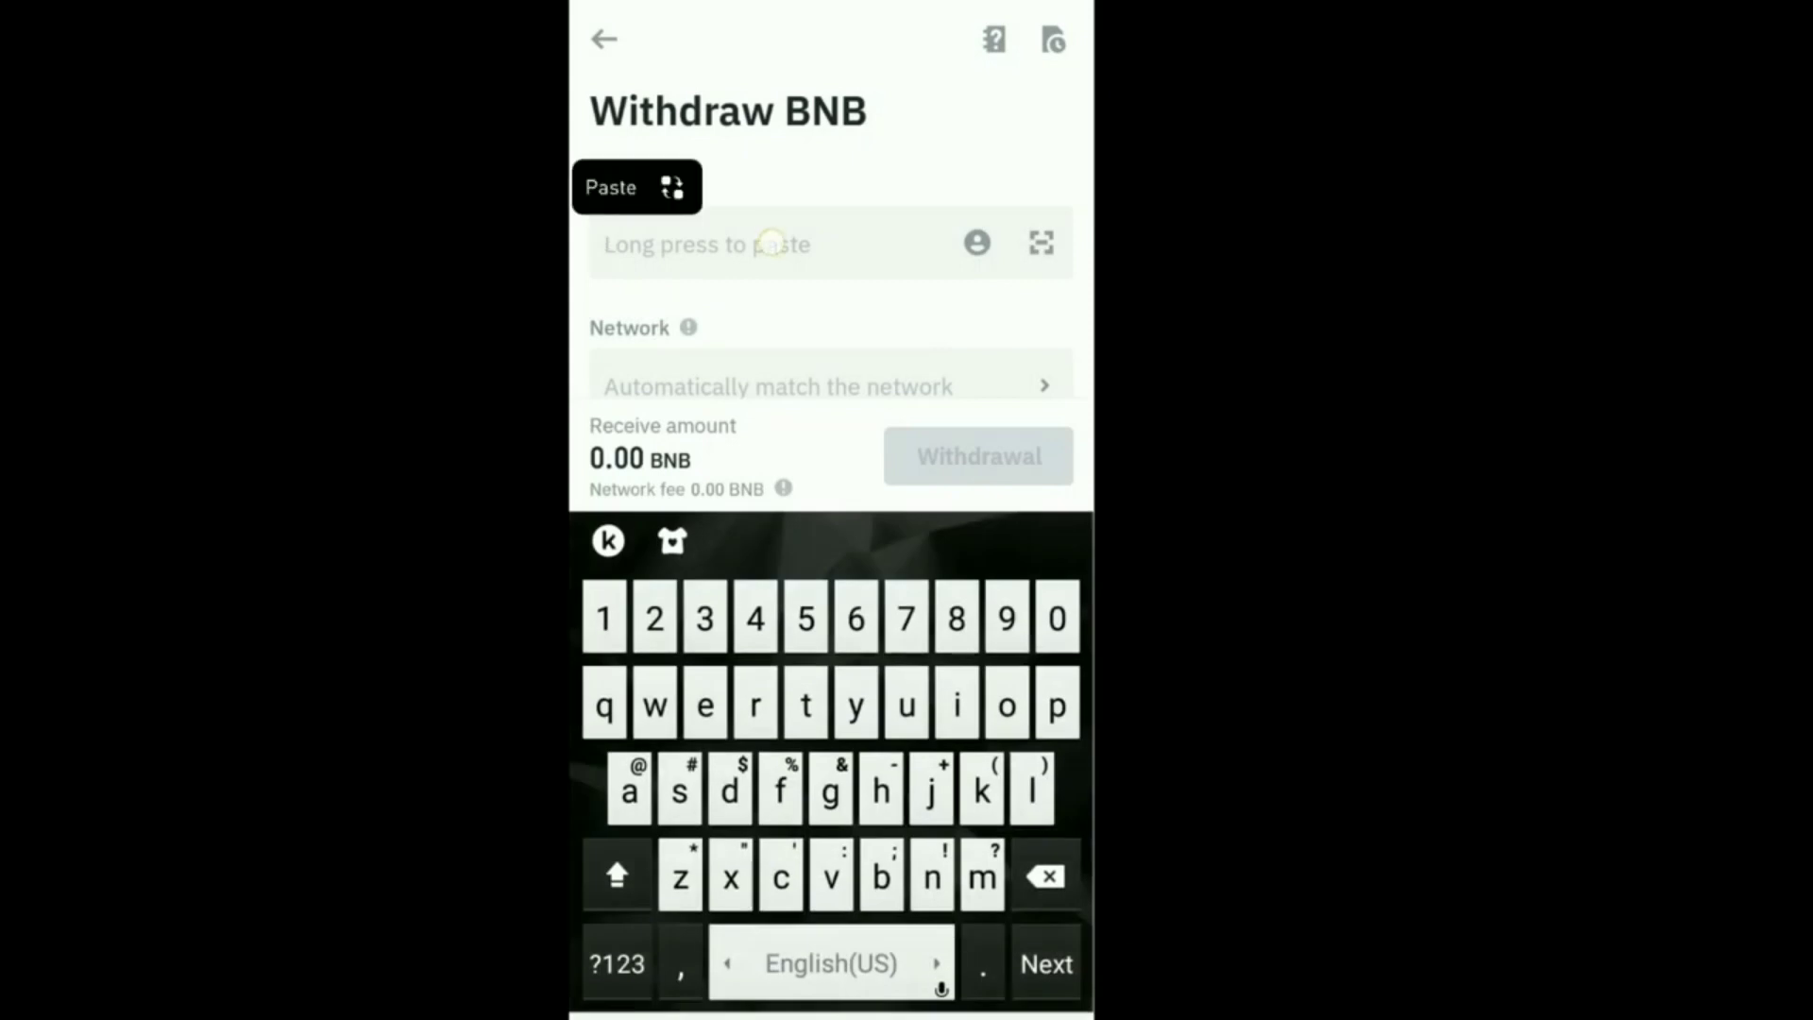
left_click(607, 182)
- Set the BNB withdrawal amount to .01 and check the source wallets and withdrawal limit
scroll(979, 235, "down", 3)
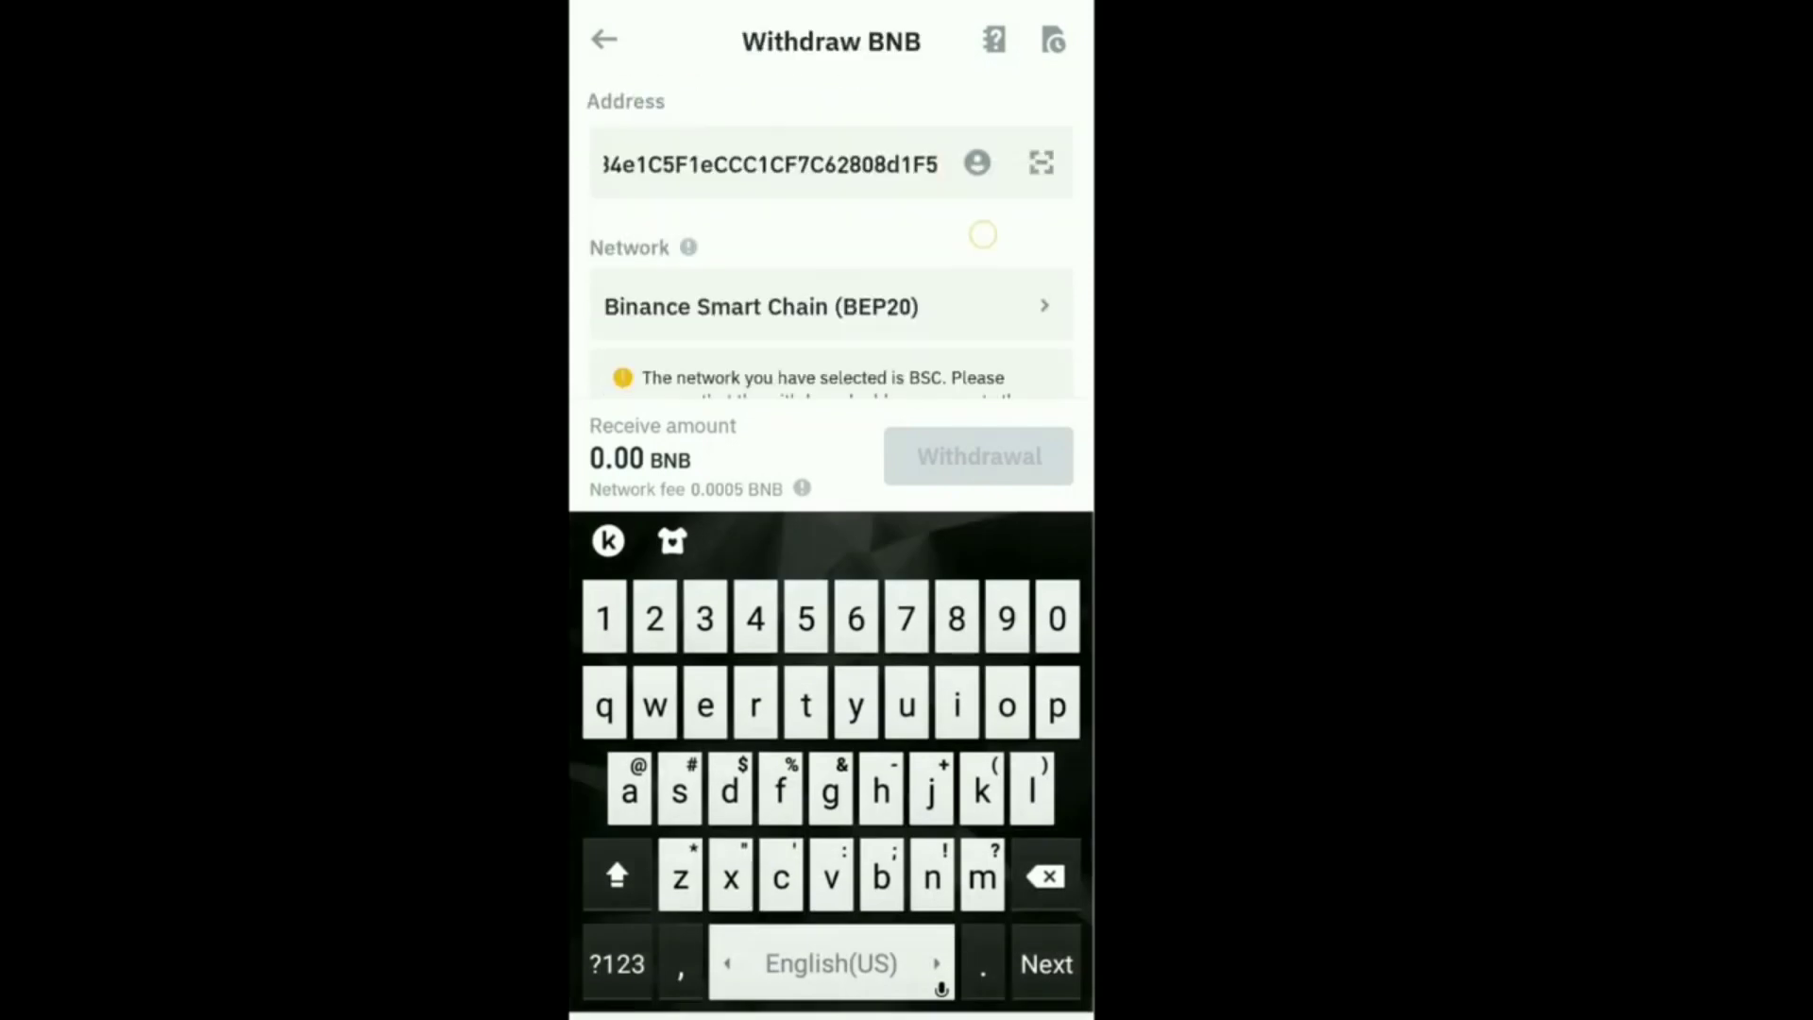
left_click(755, 251)
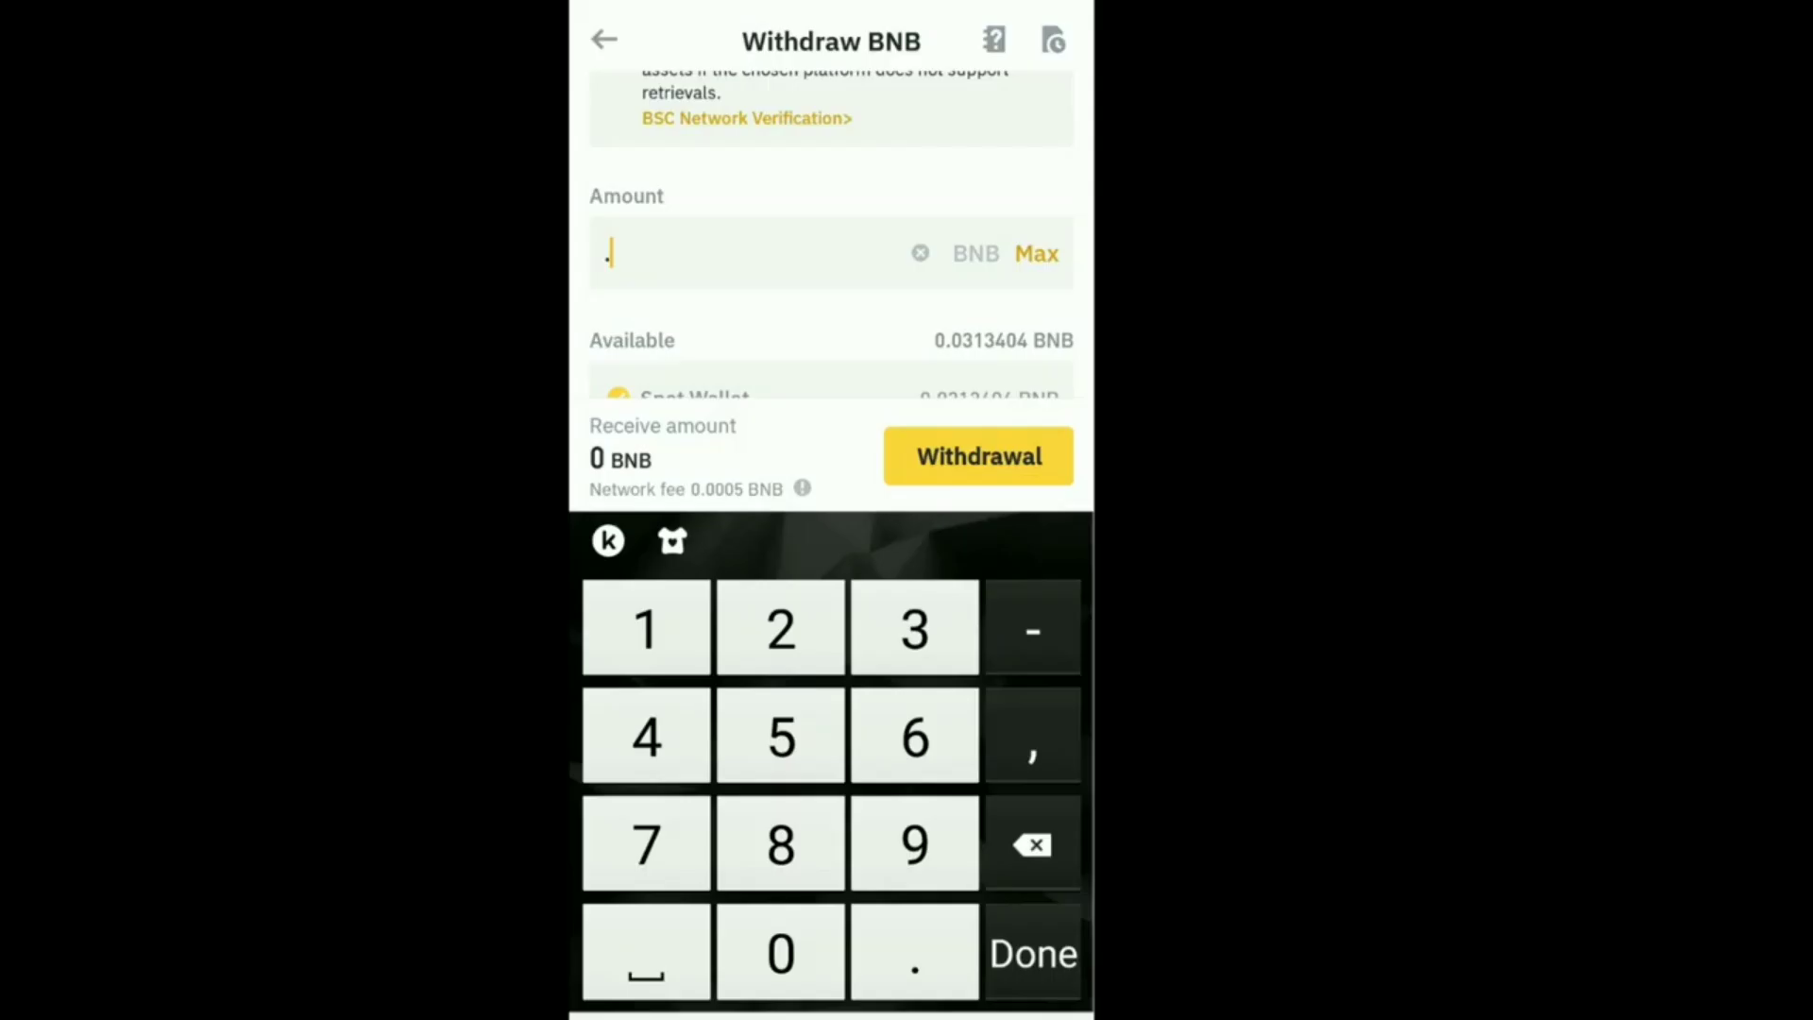
type("01")
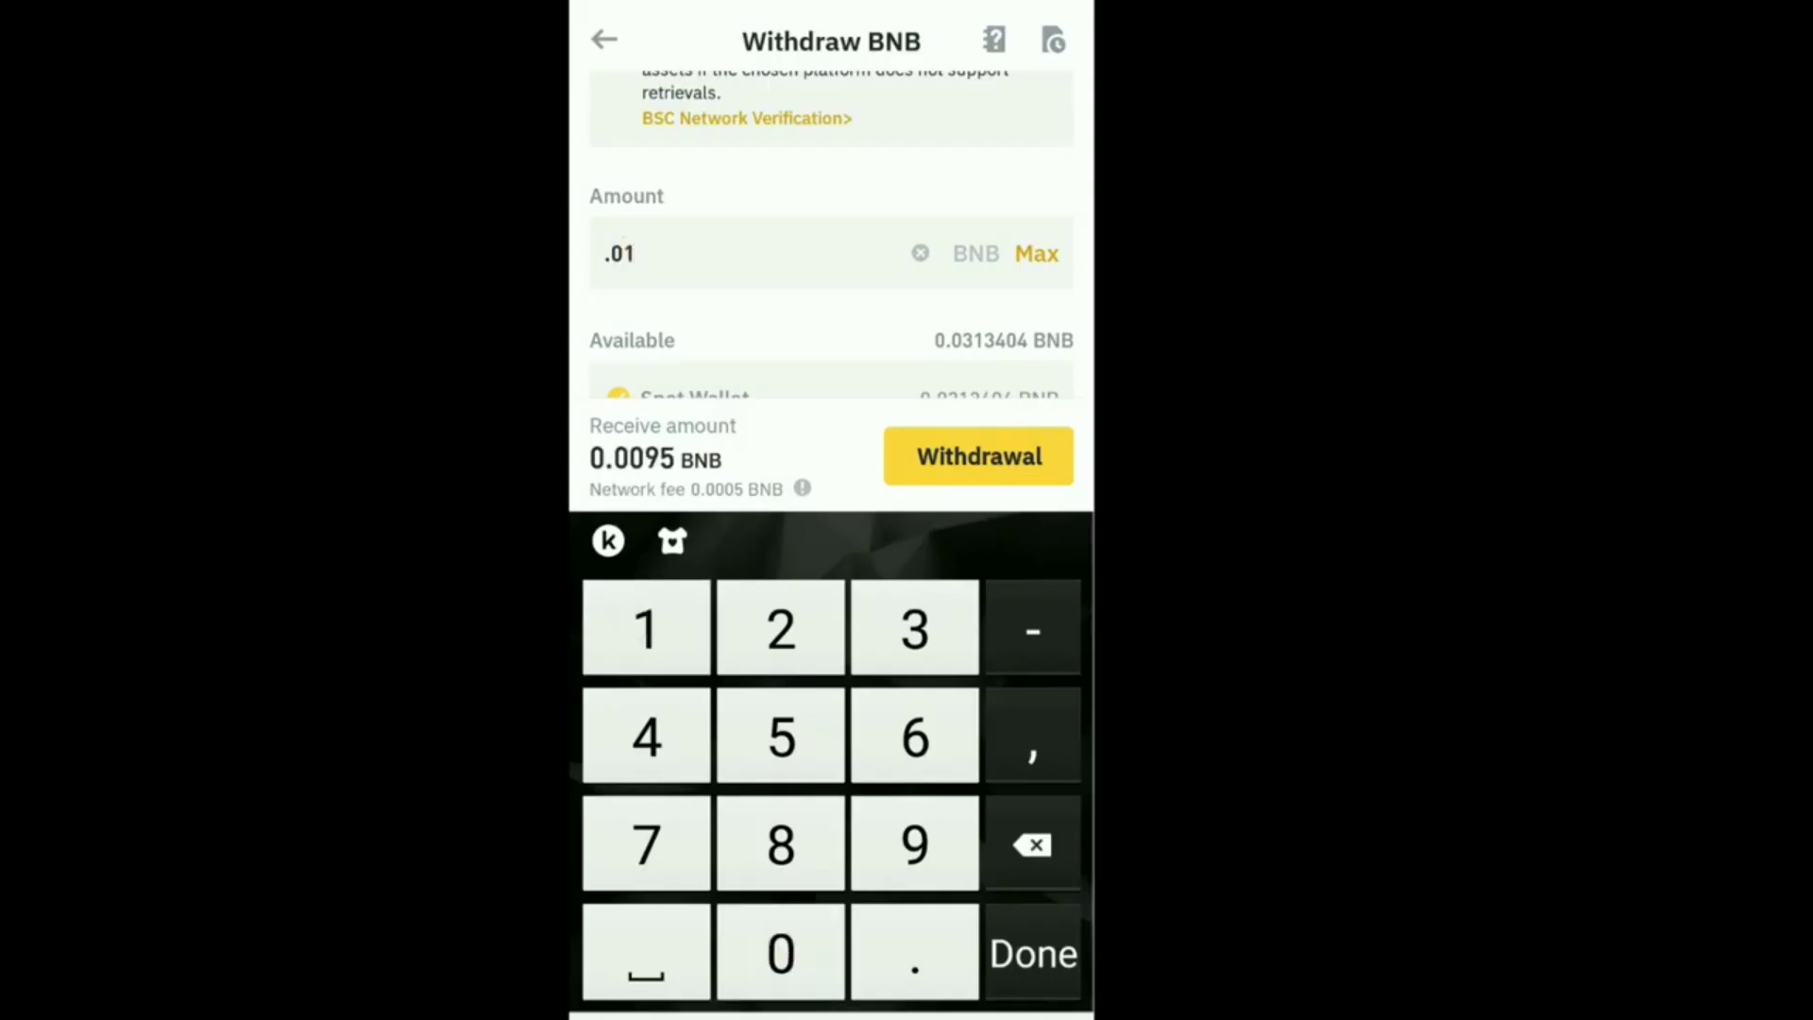
left_click(923, 294)
left_click_drag(922, 294, 923, 66)
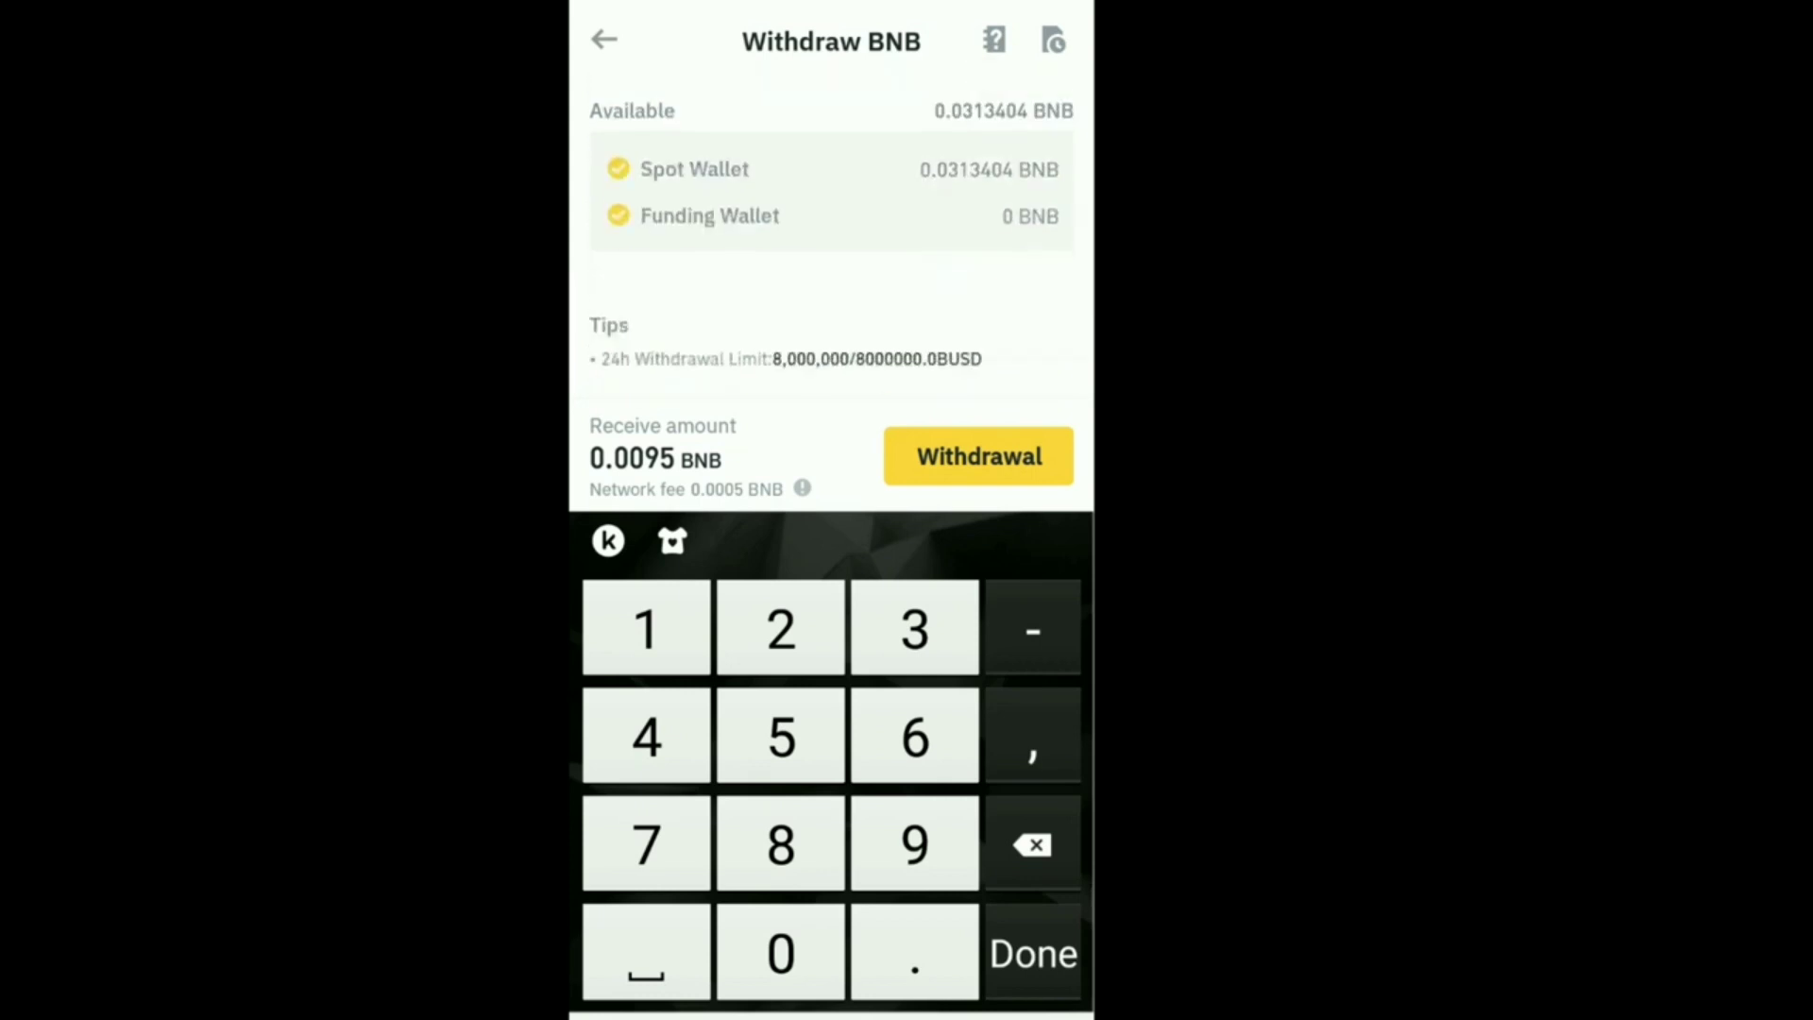
type("01")
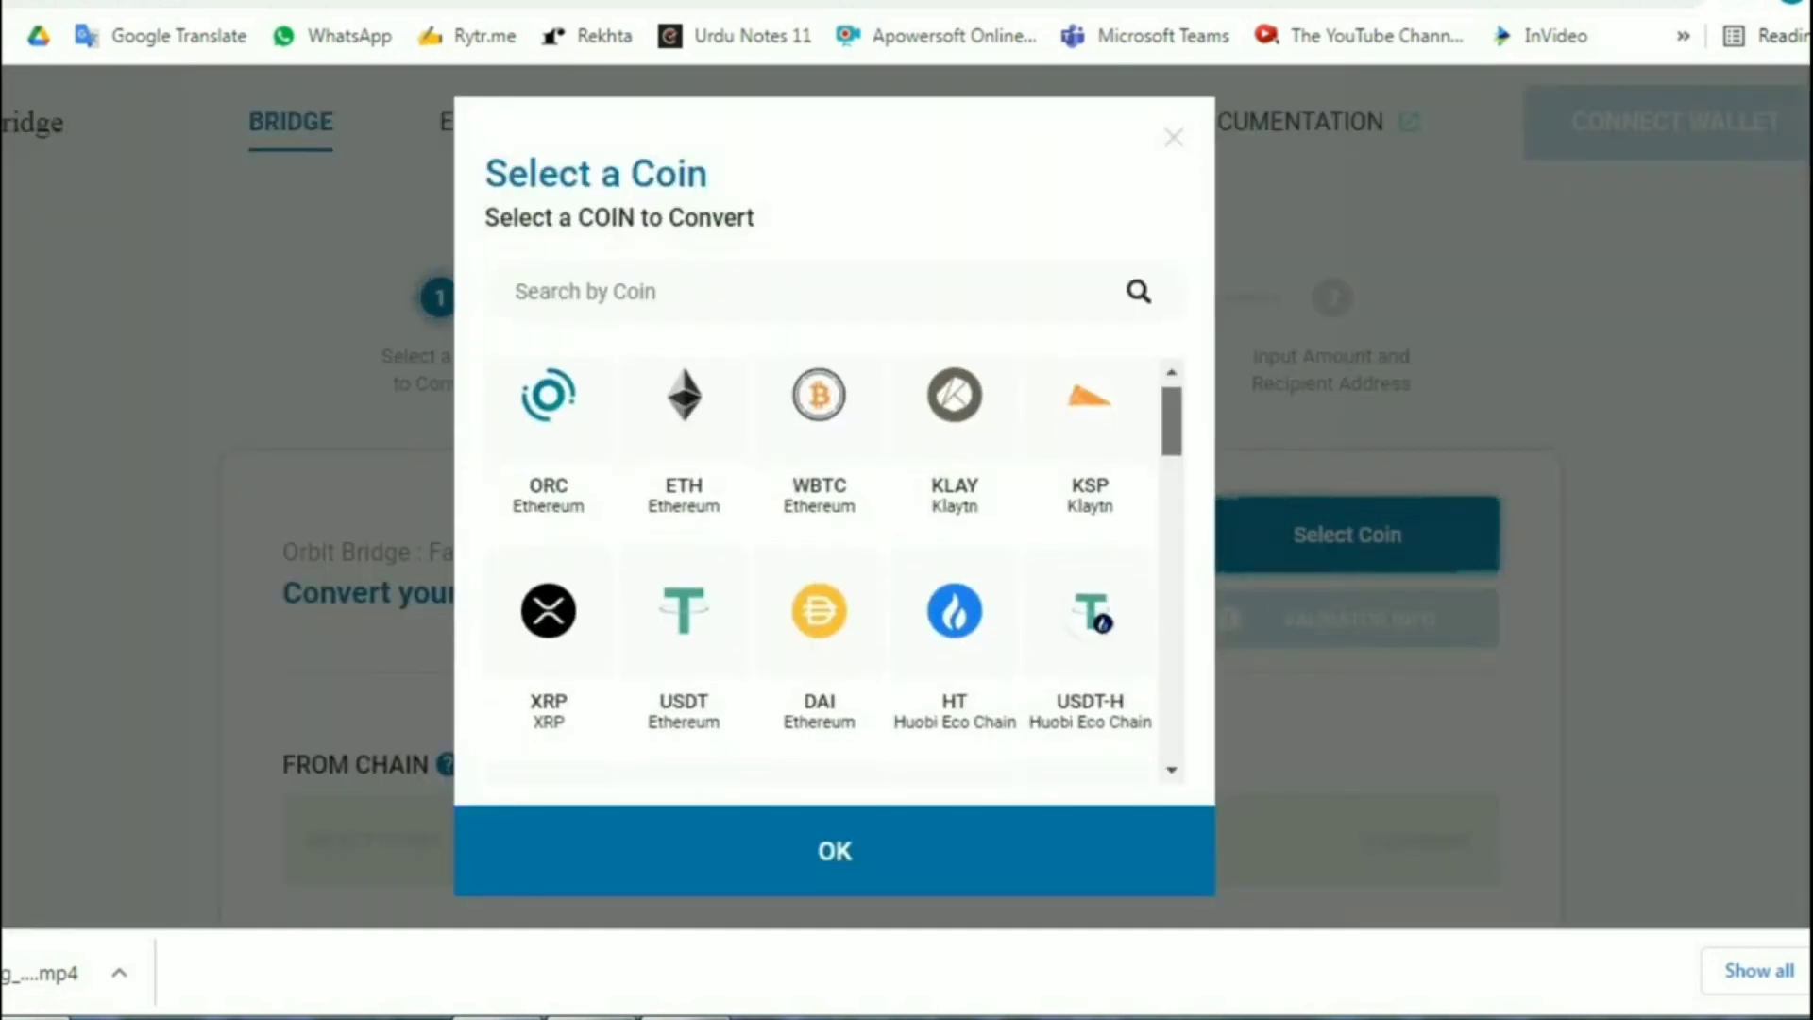
- On Orbit Bridge, choose BNB on Binance Smart Chain as the coin to convert and accept the BSC validator group
scroll(820, 567, "down", 2)
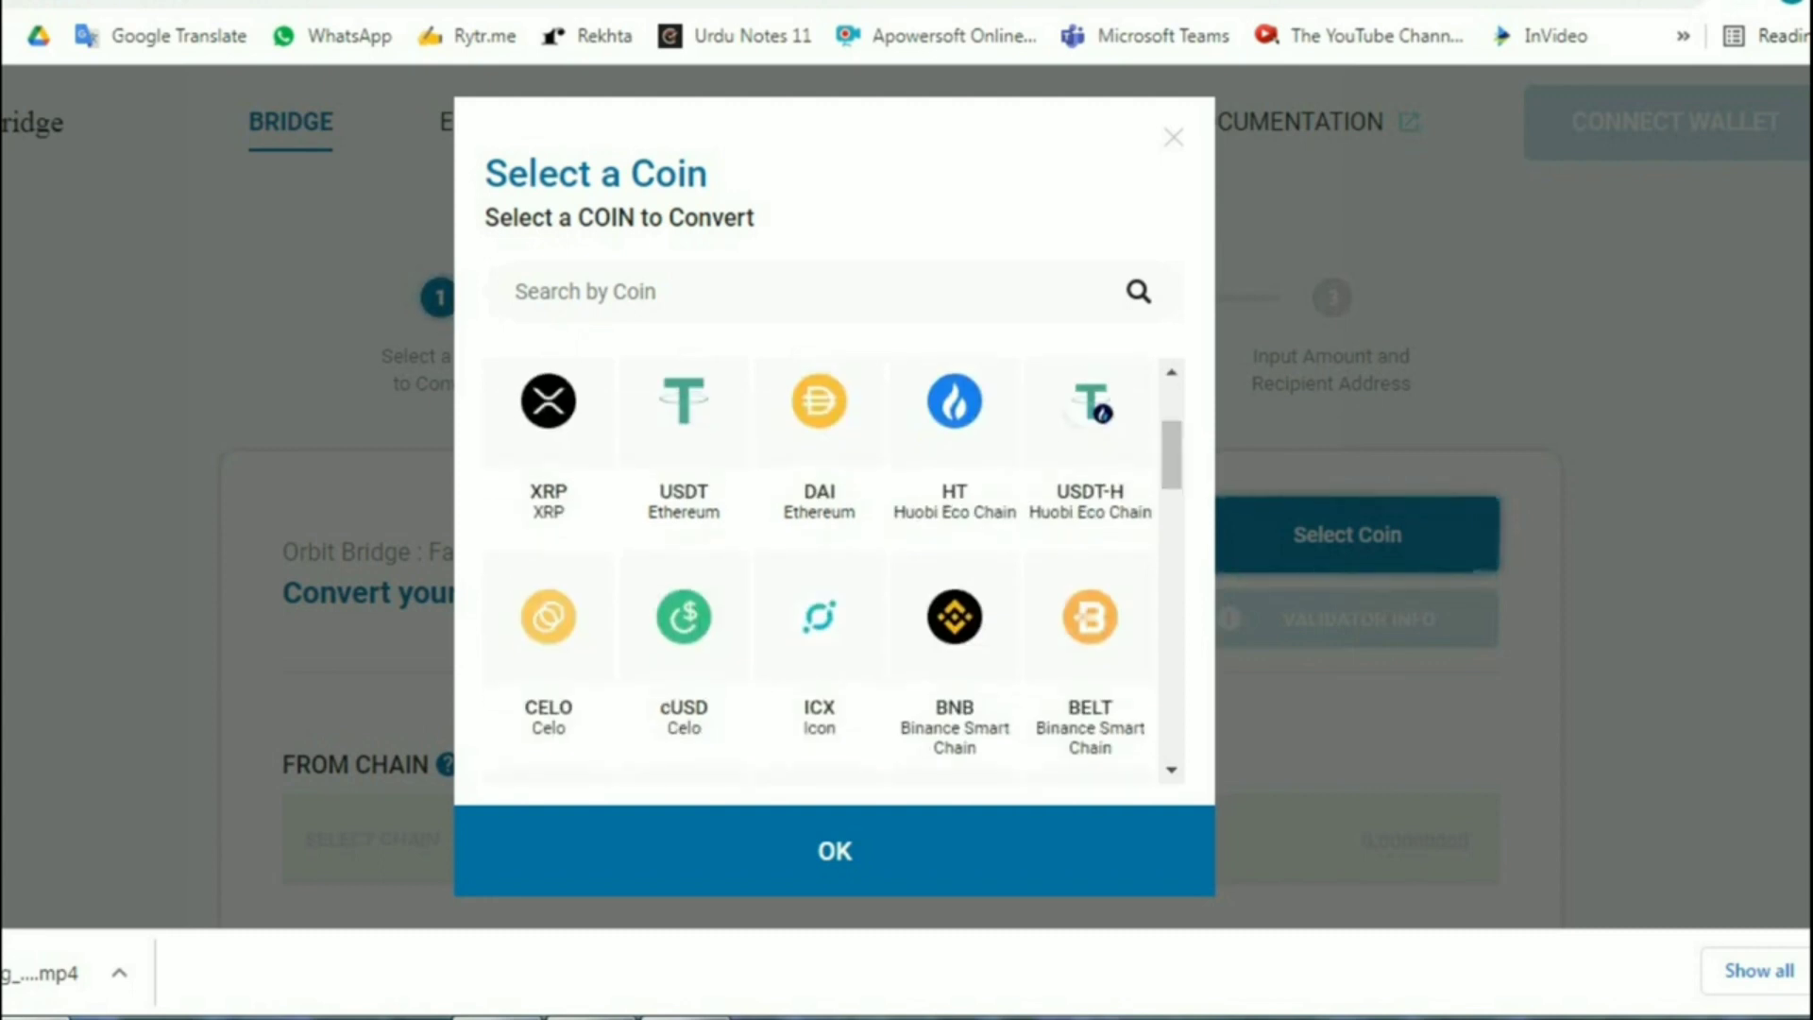
left_click(953, 616)
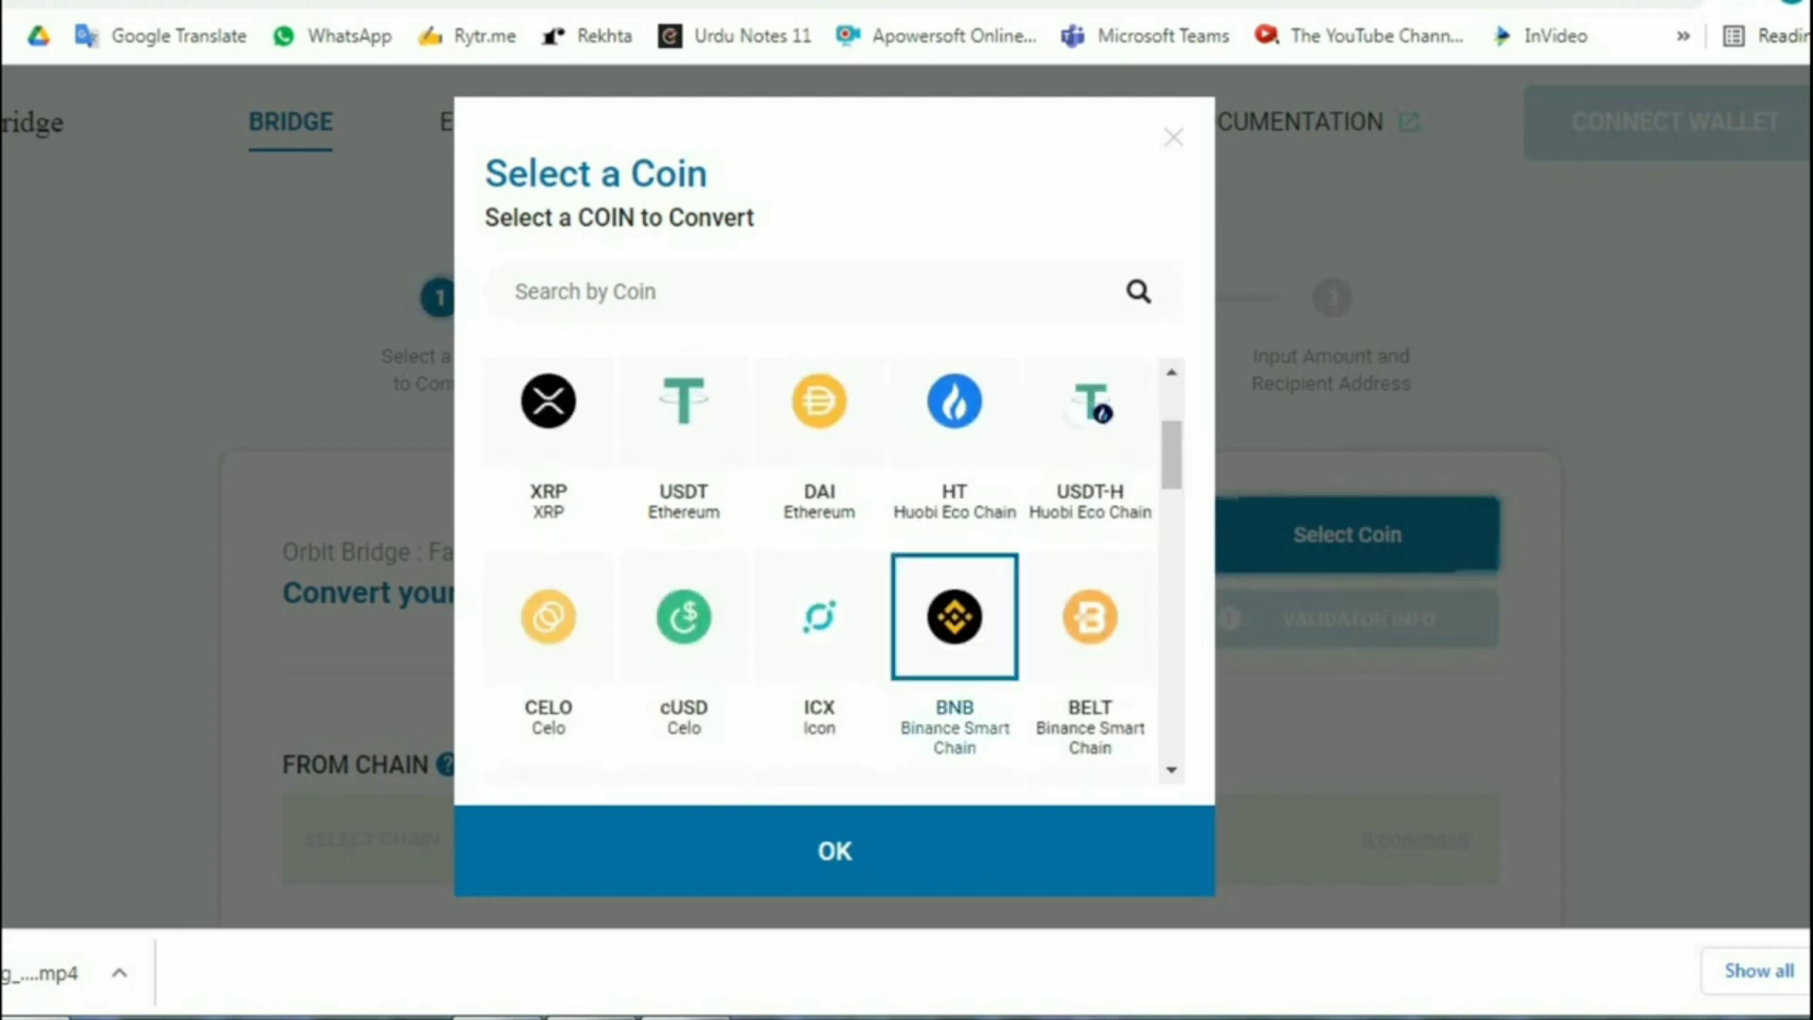
left_click(834, 850)
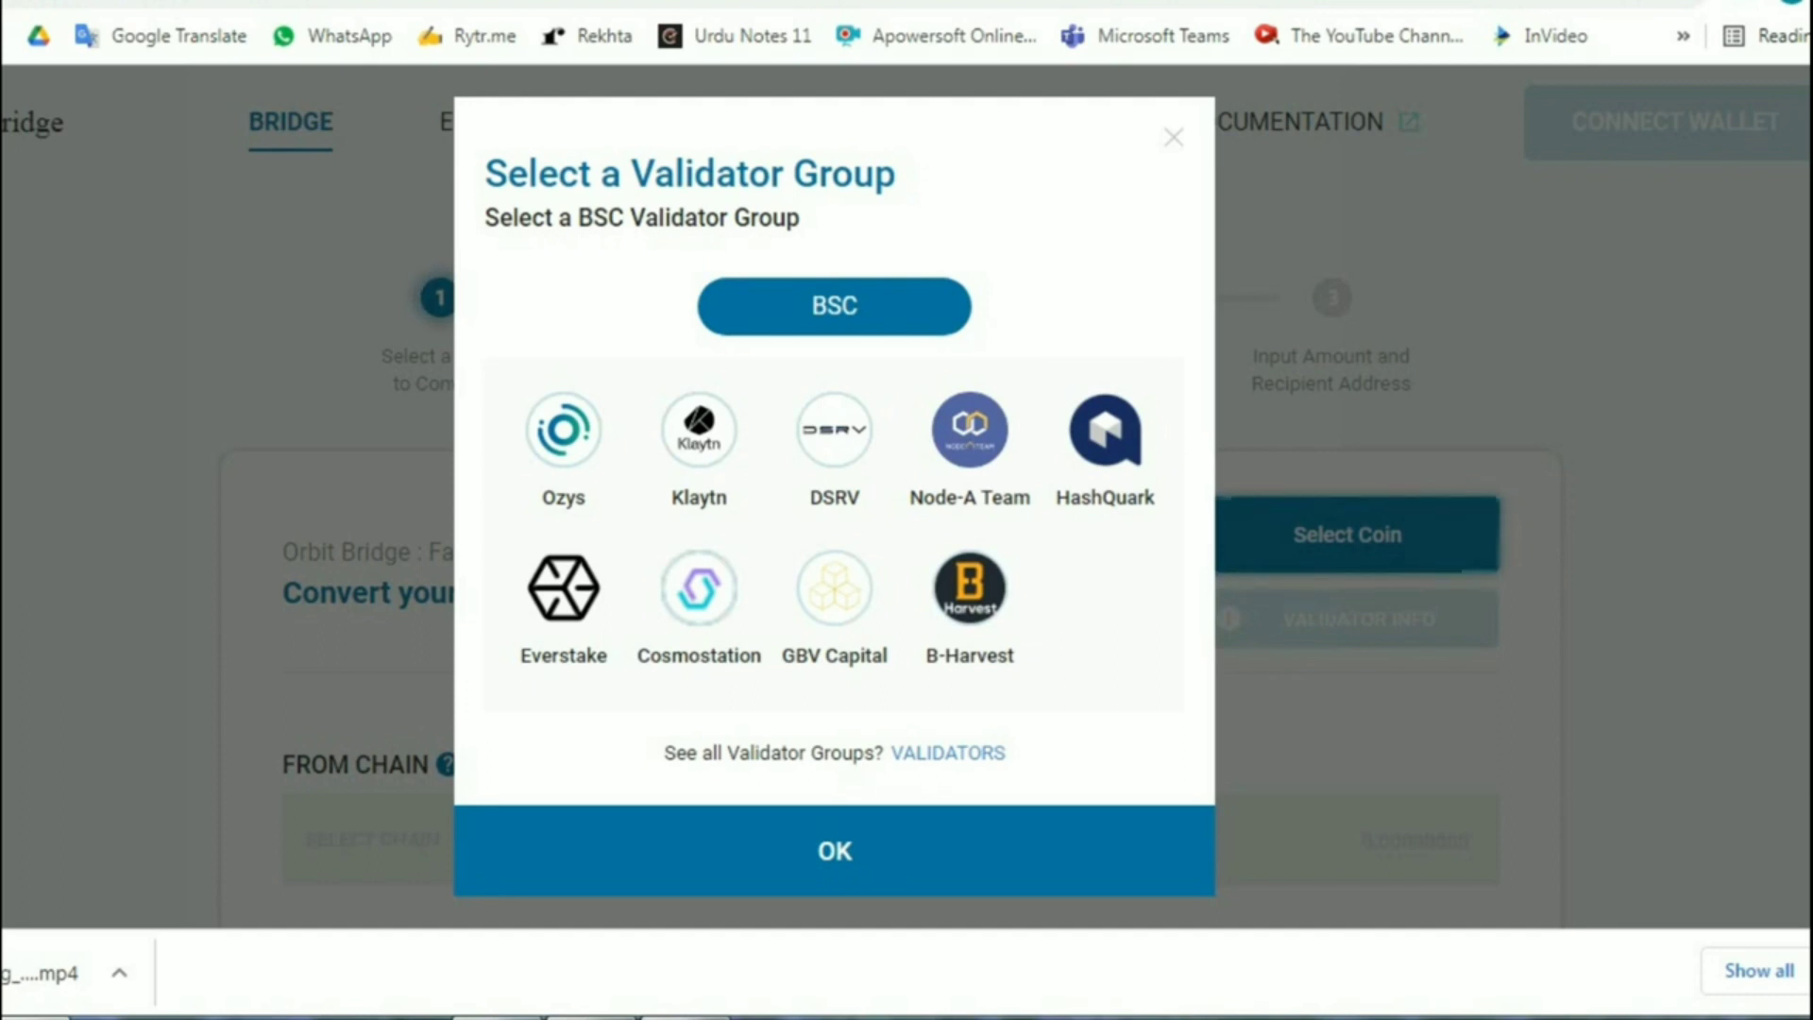
left_click(833, 850)
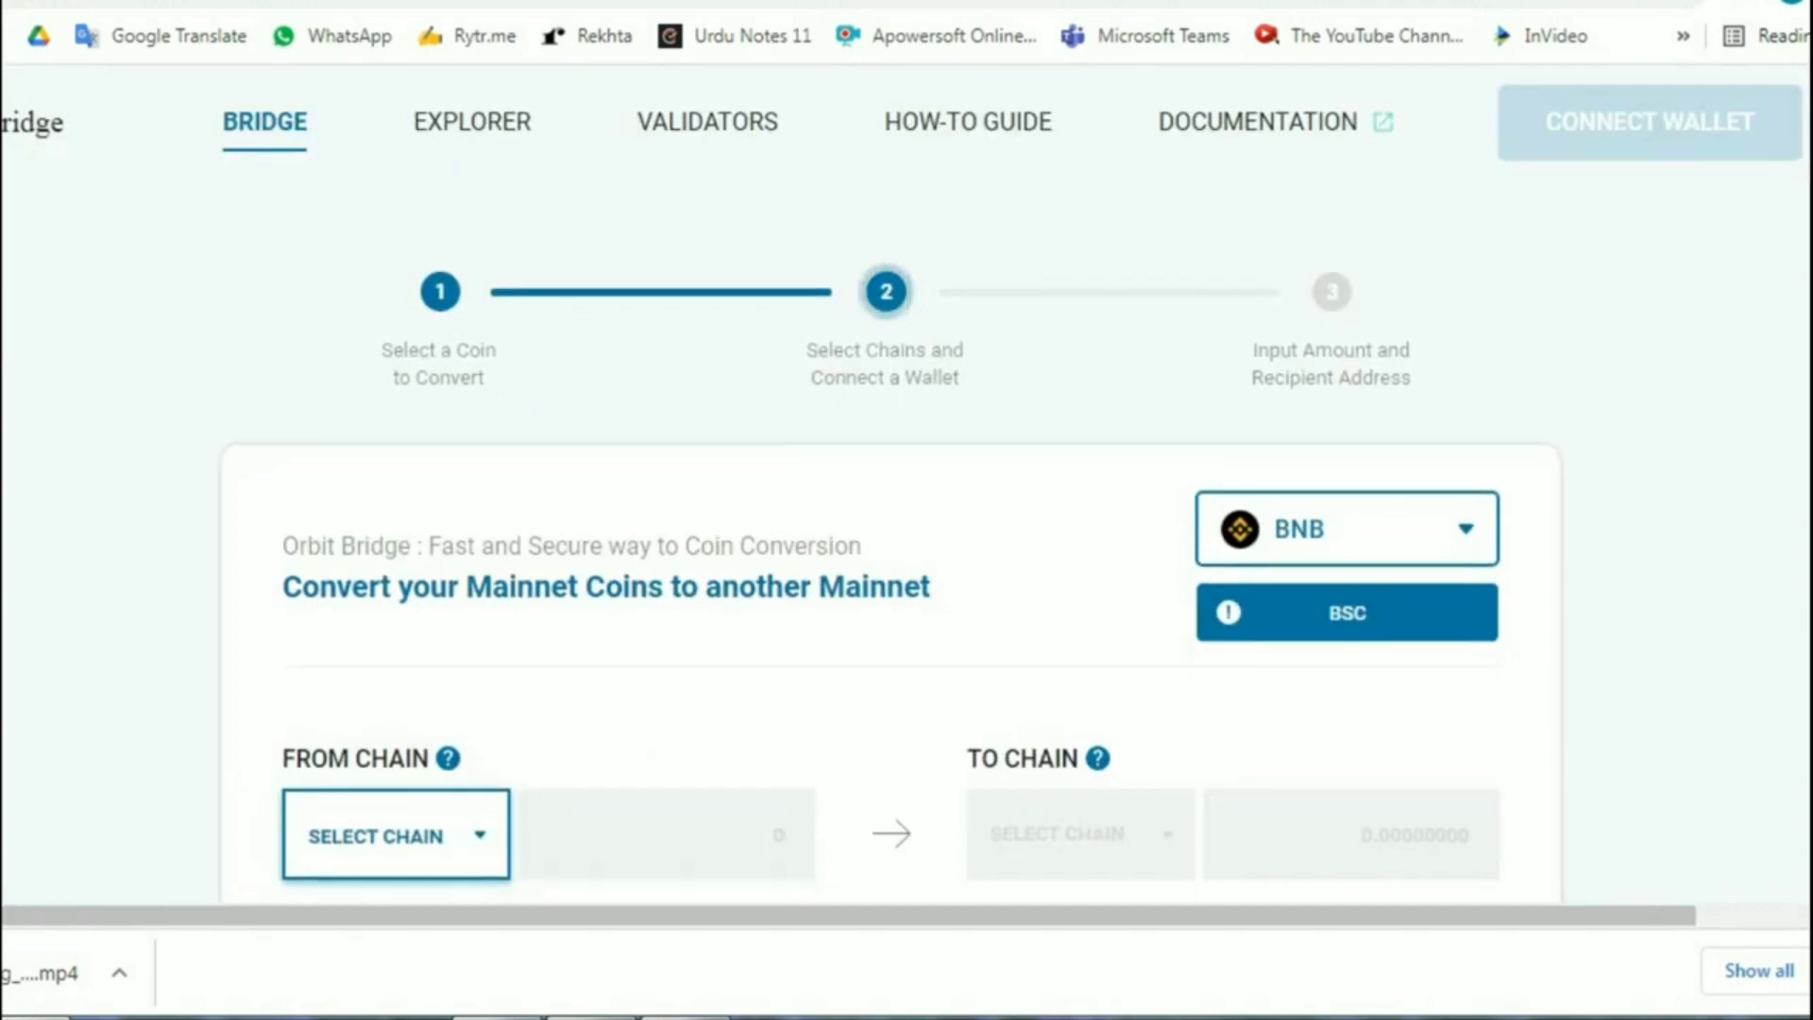
- Set the source chain to BSC and connect the MetaMask wallet to the bridge
scroll(892, 566, "down", 2)
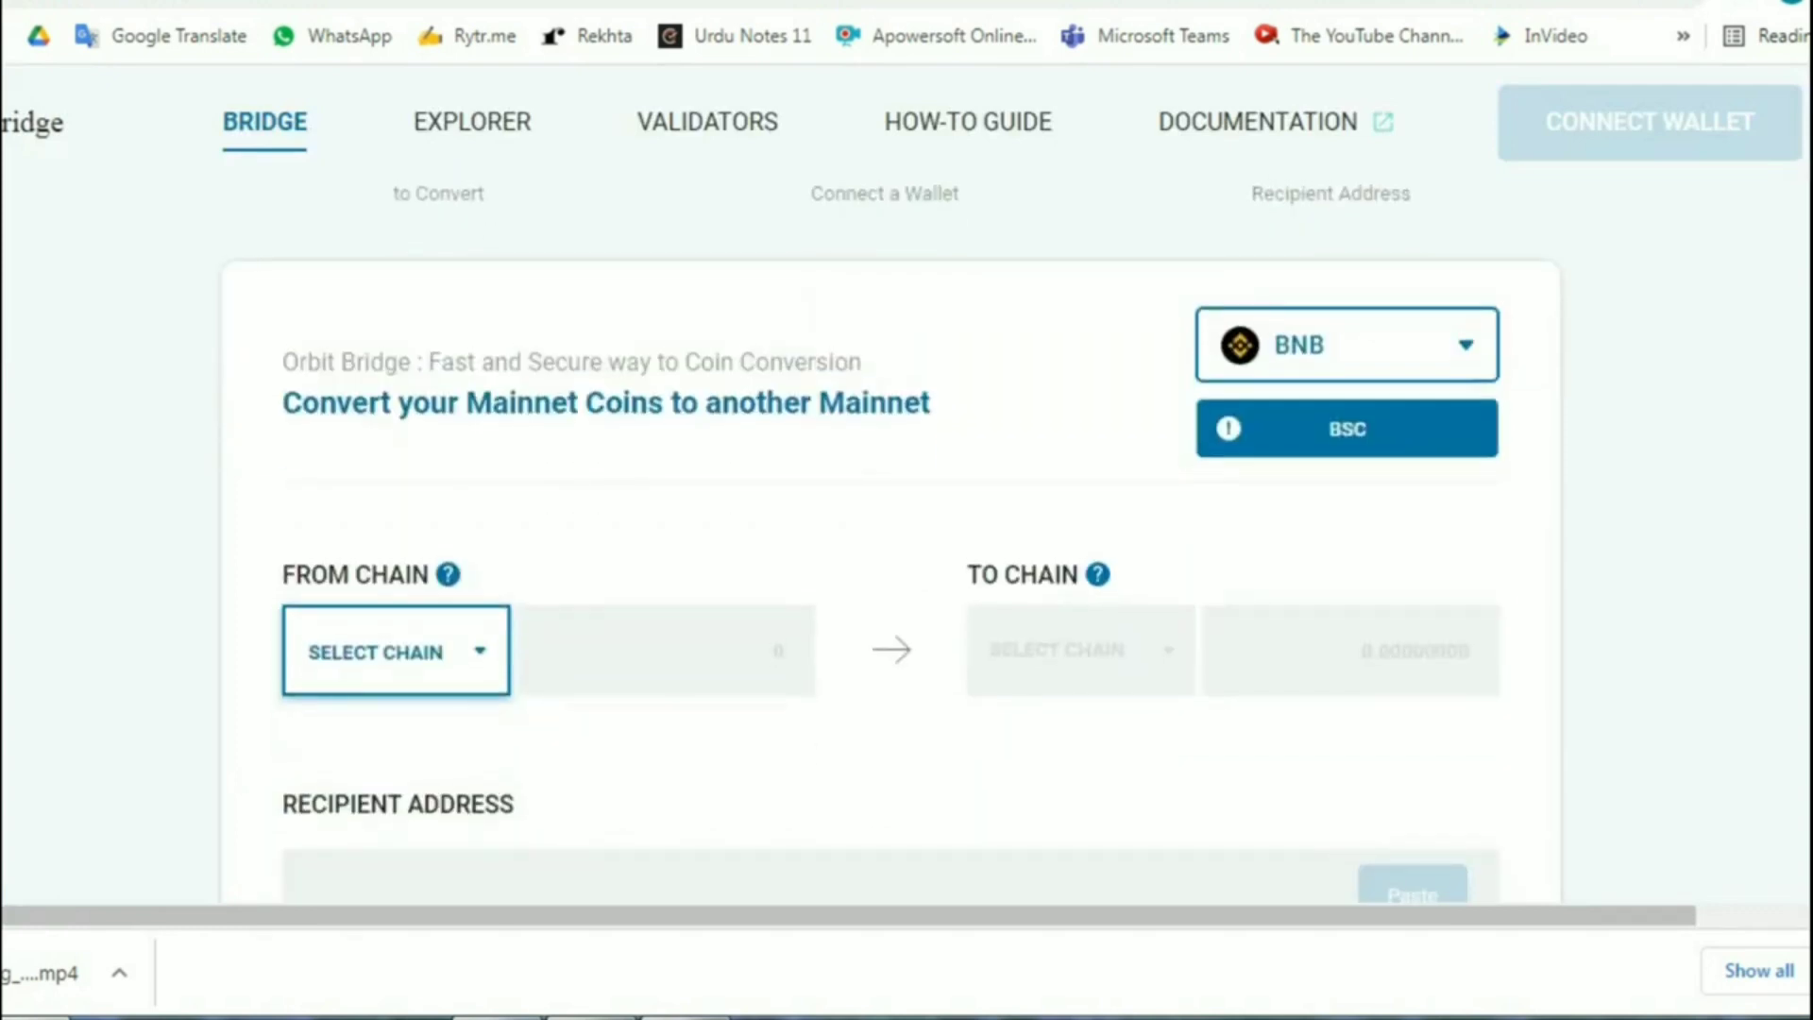
left_click(395, 650)
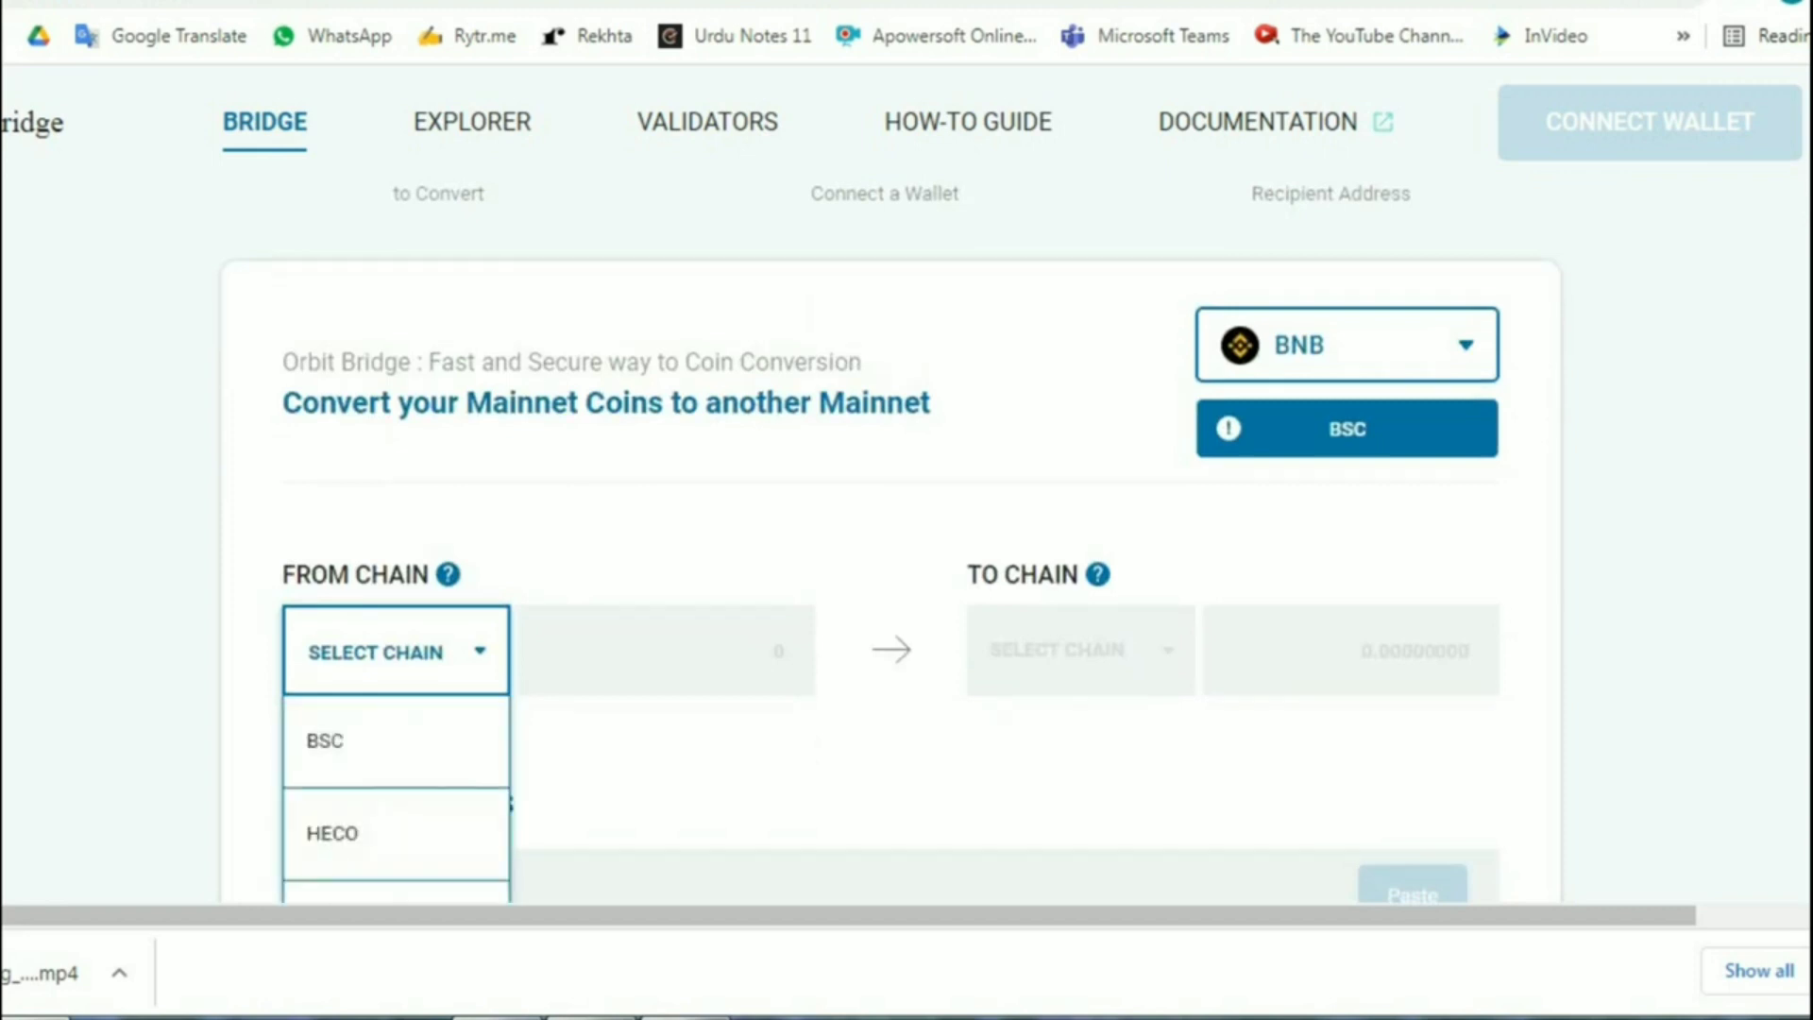
left_click(396, 740)
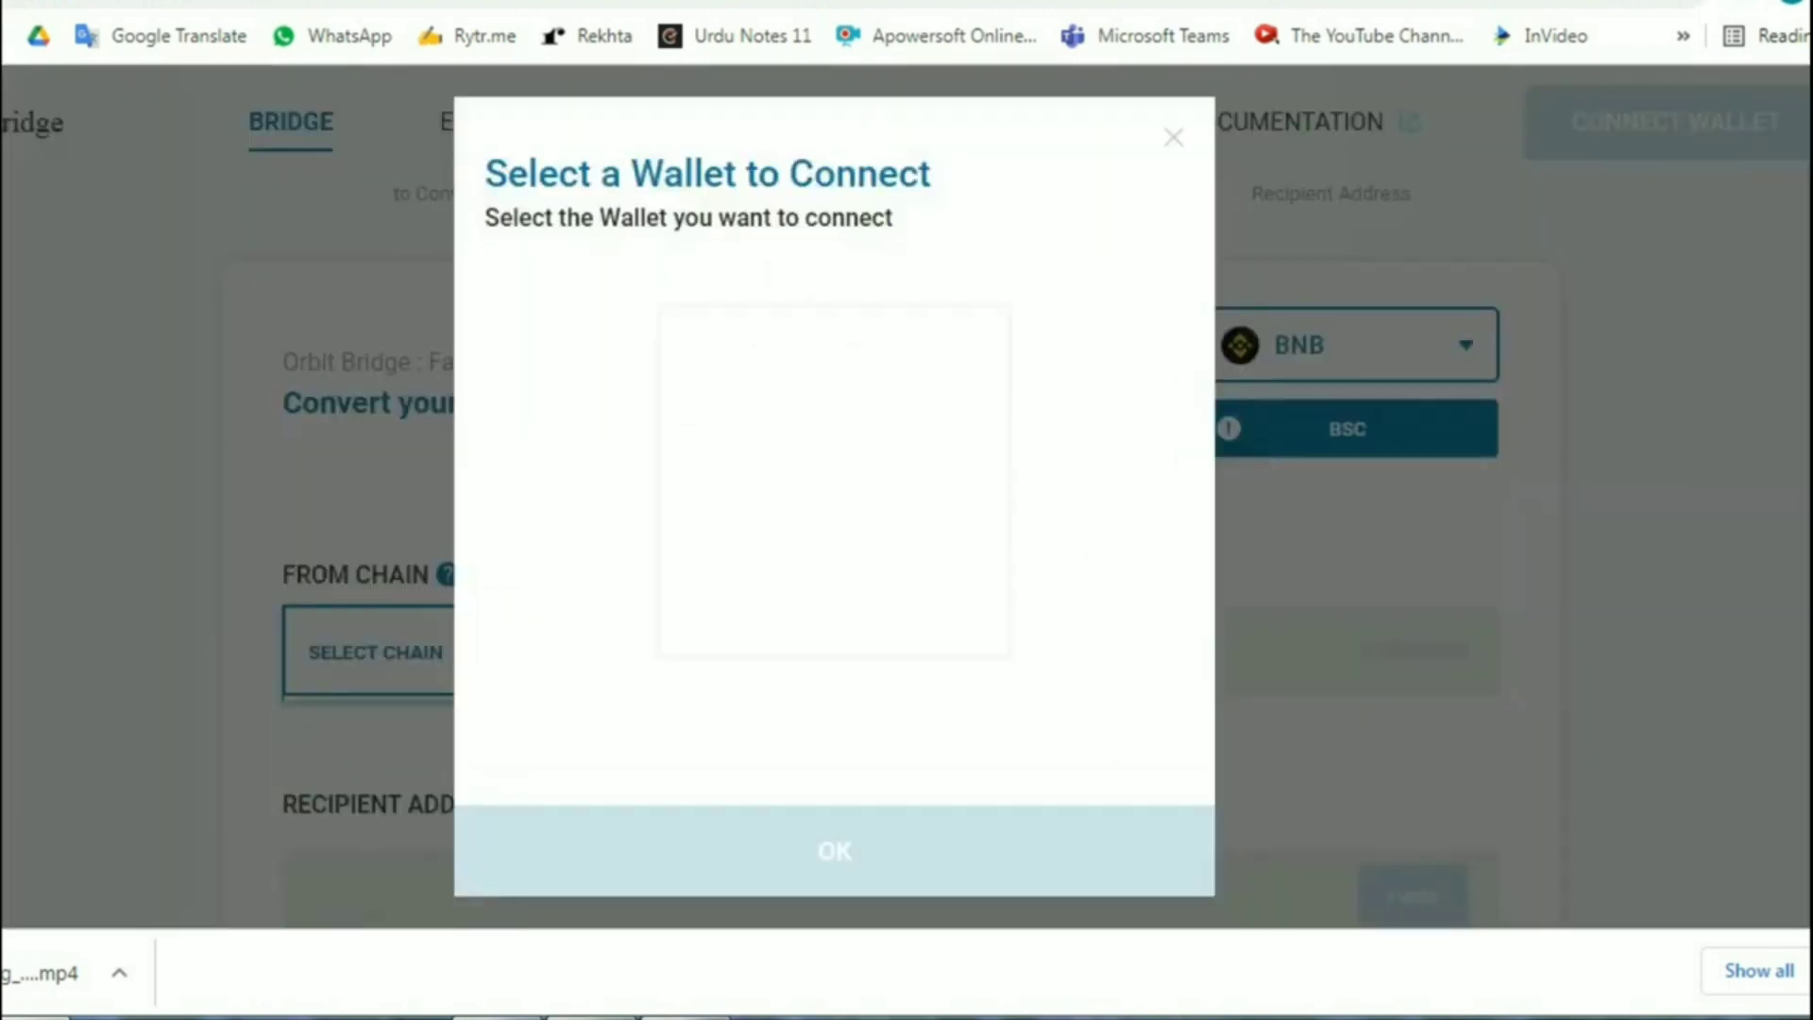
double_click(834, 482)
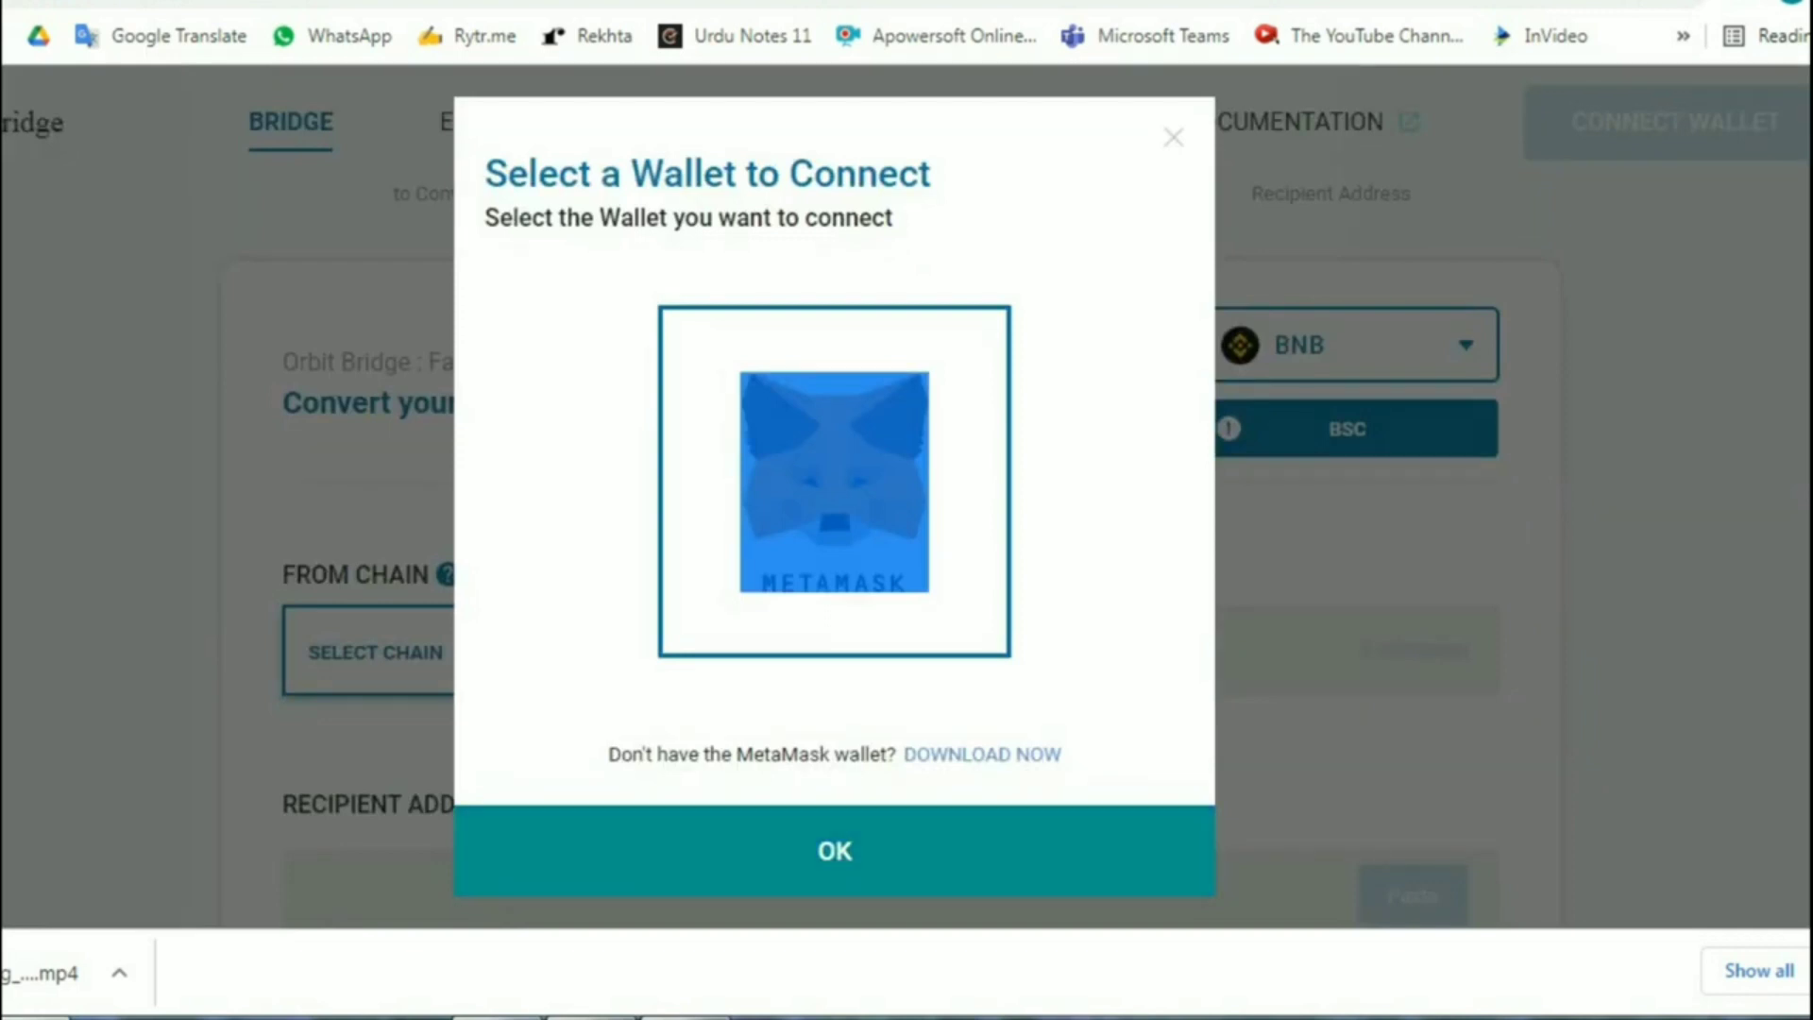
left_click(833, 850)
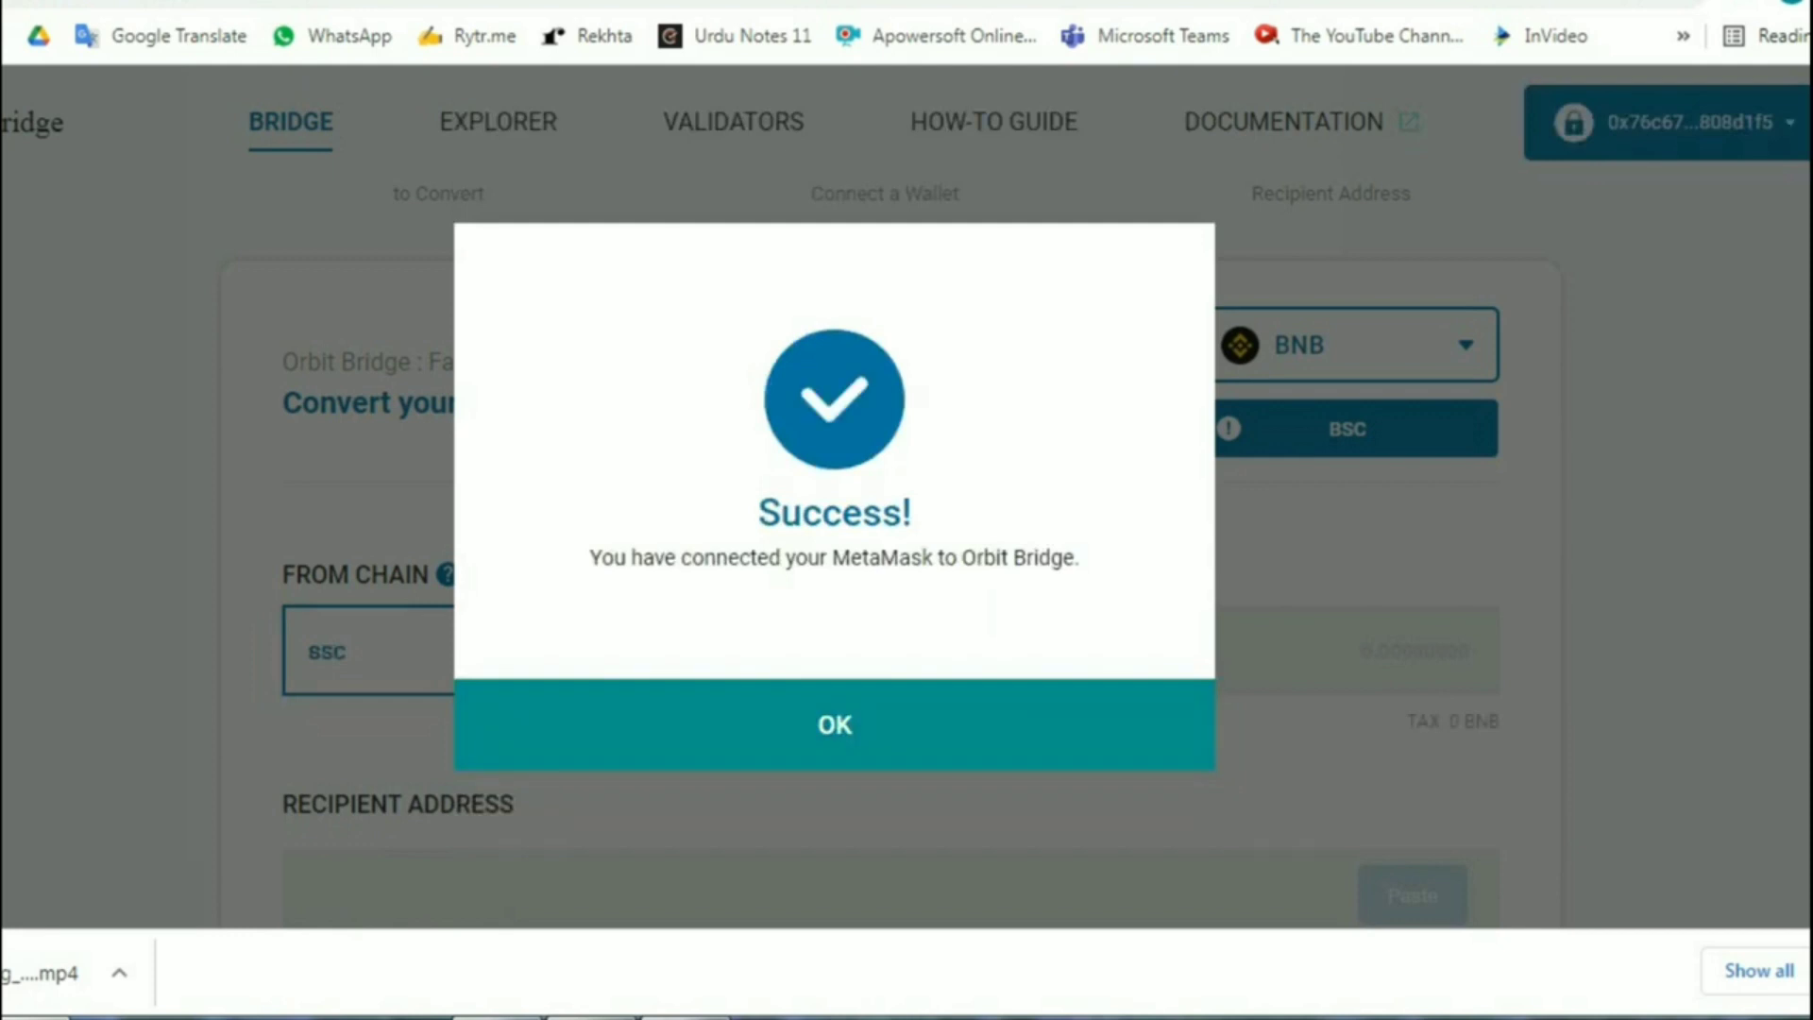
left_click(834, 724)
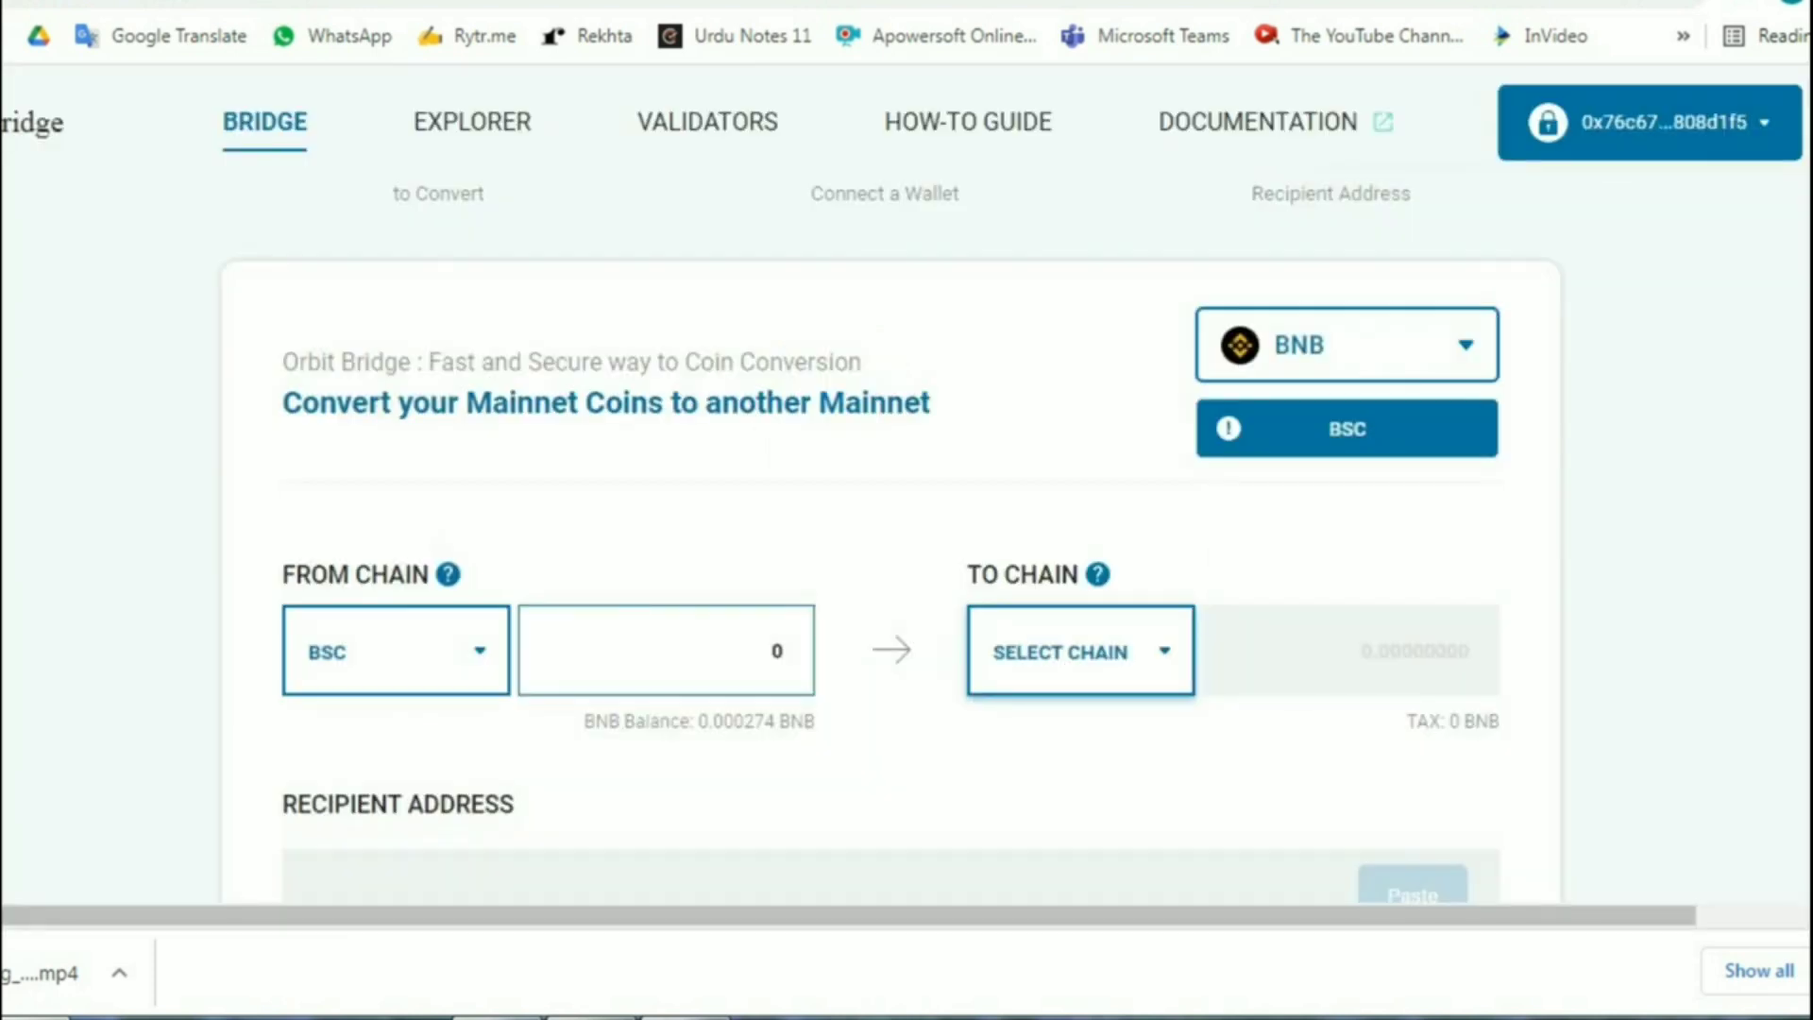
- Set the destination chain to POLYGON and open the MetaMask browser extension
left_click(1079, 650)
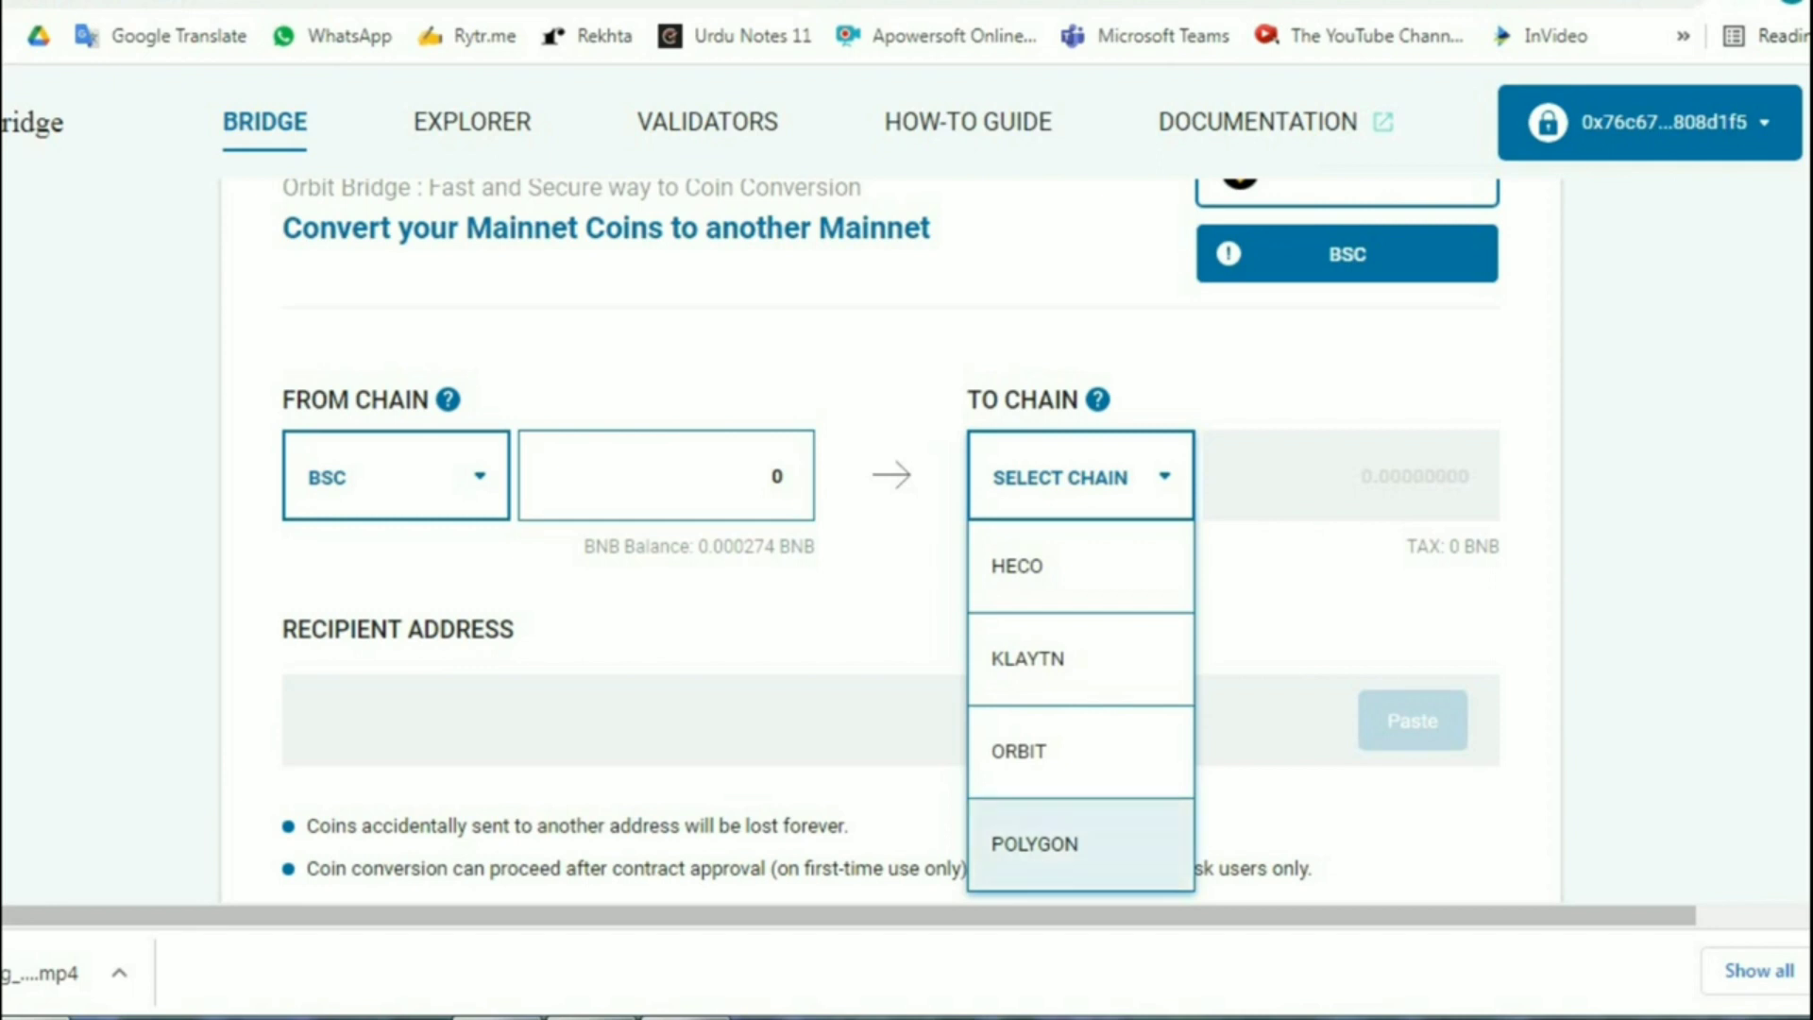
left_click(1080, 843)
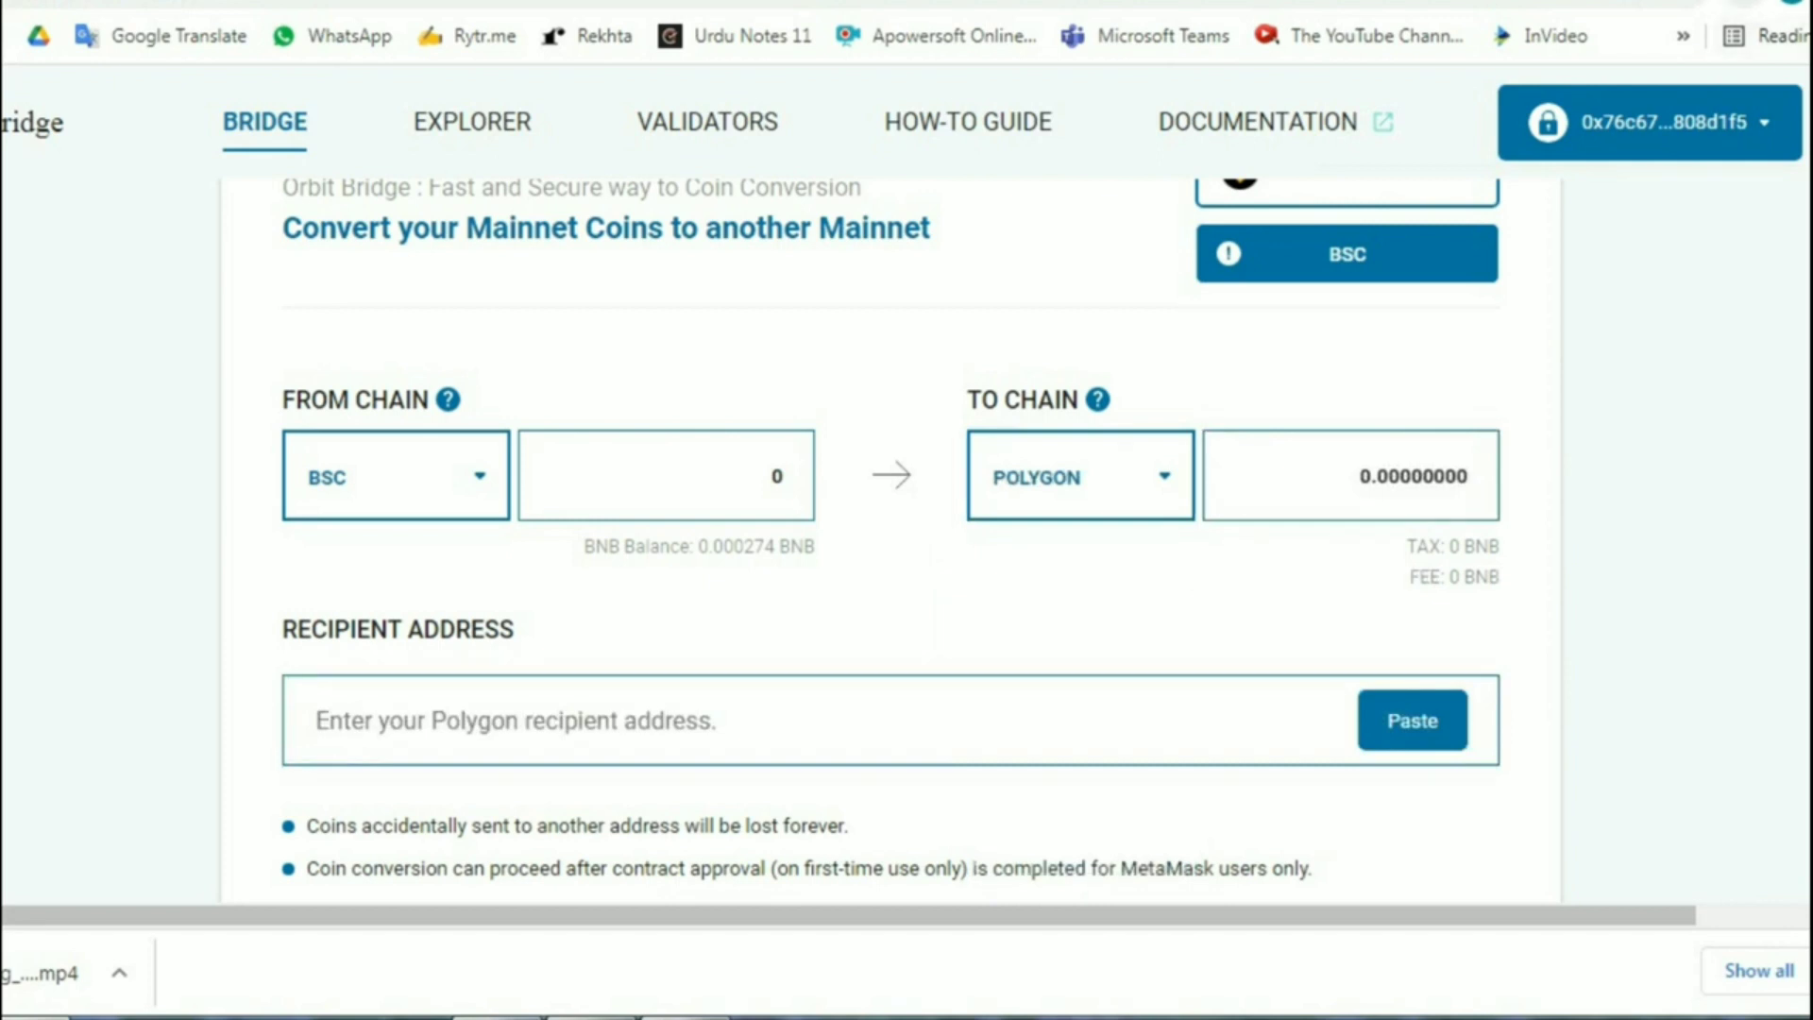
left_click(1742, 3)
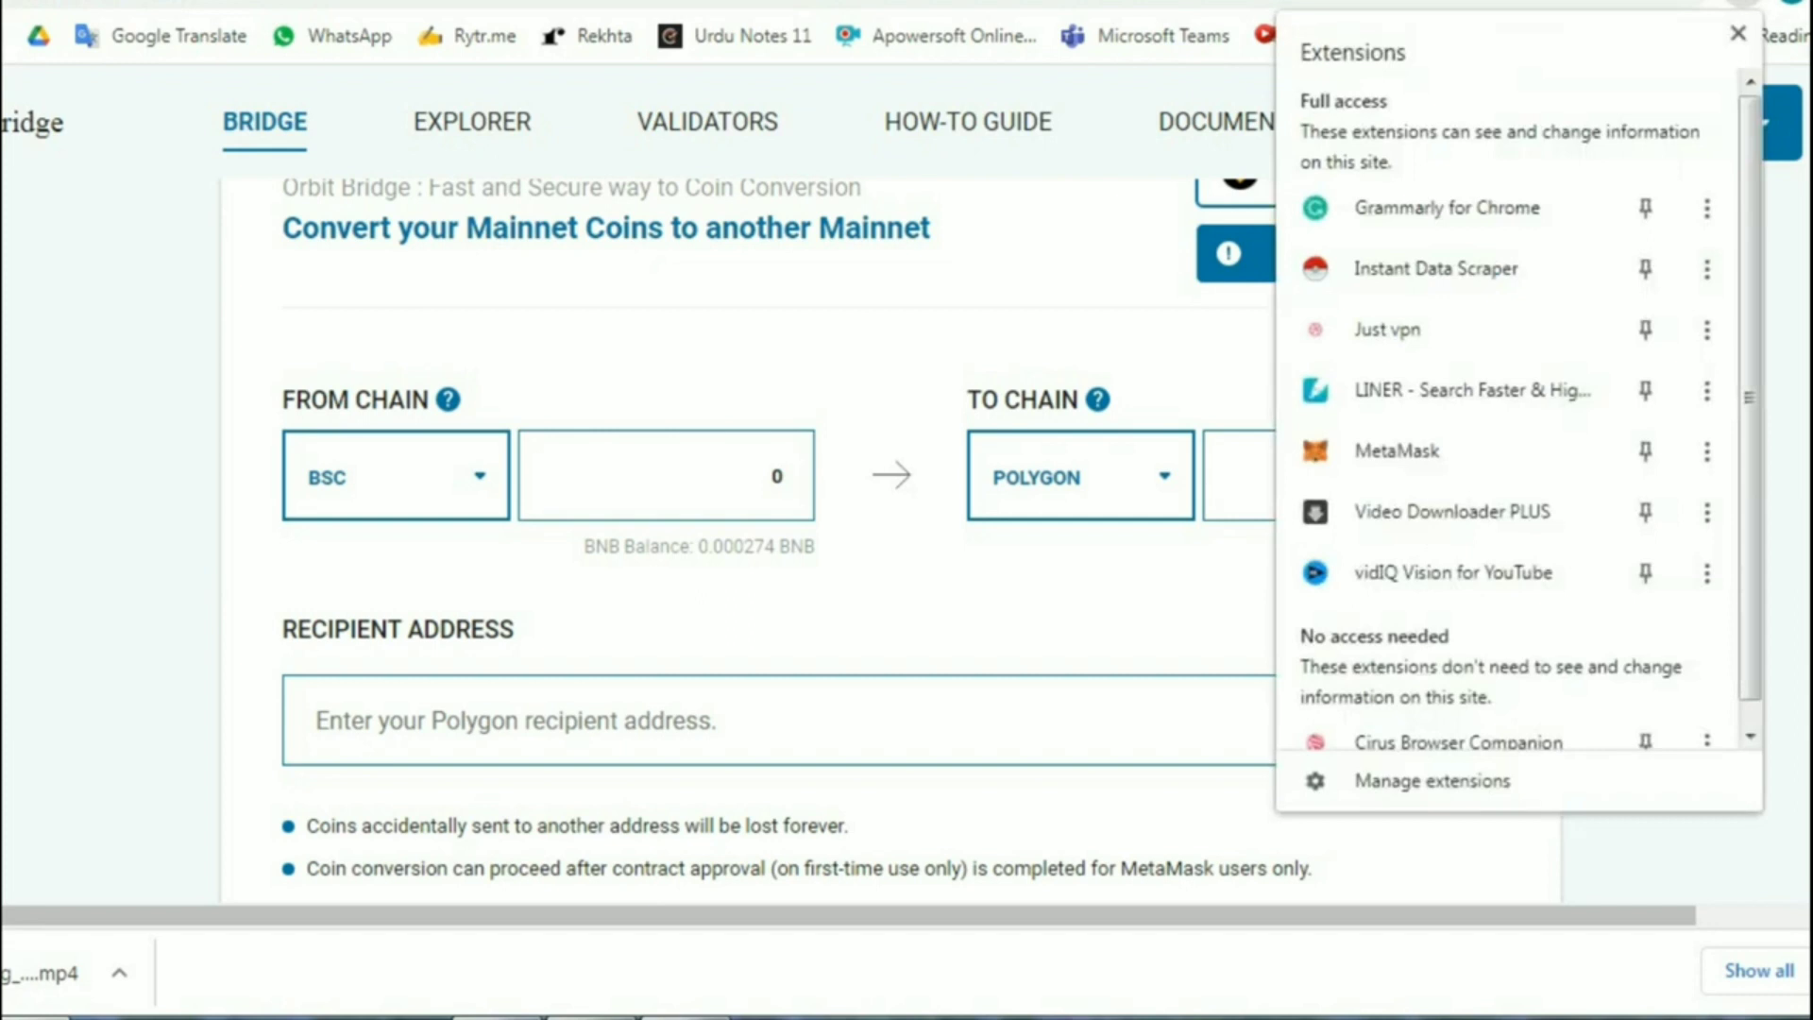
left_click(1397, 450)
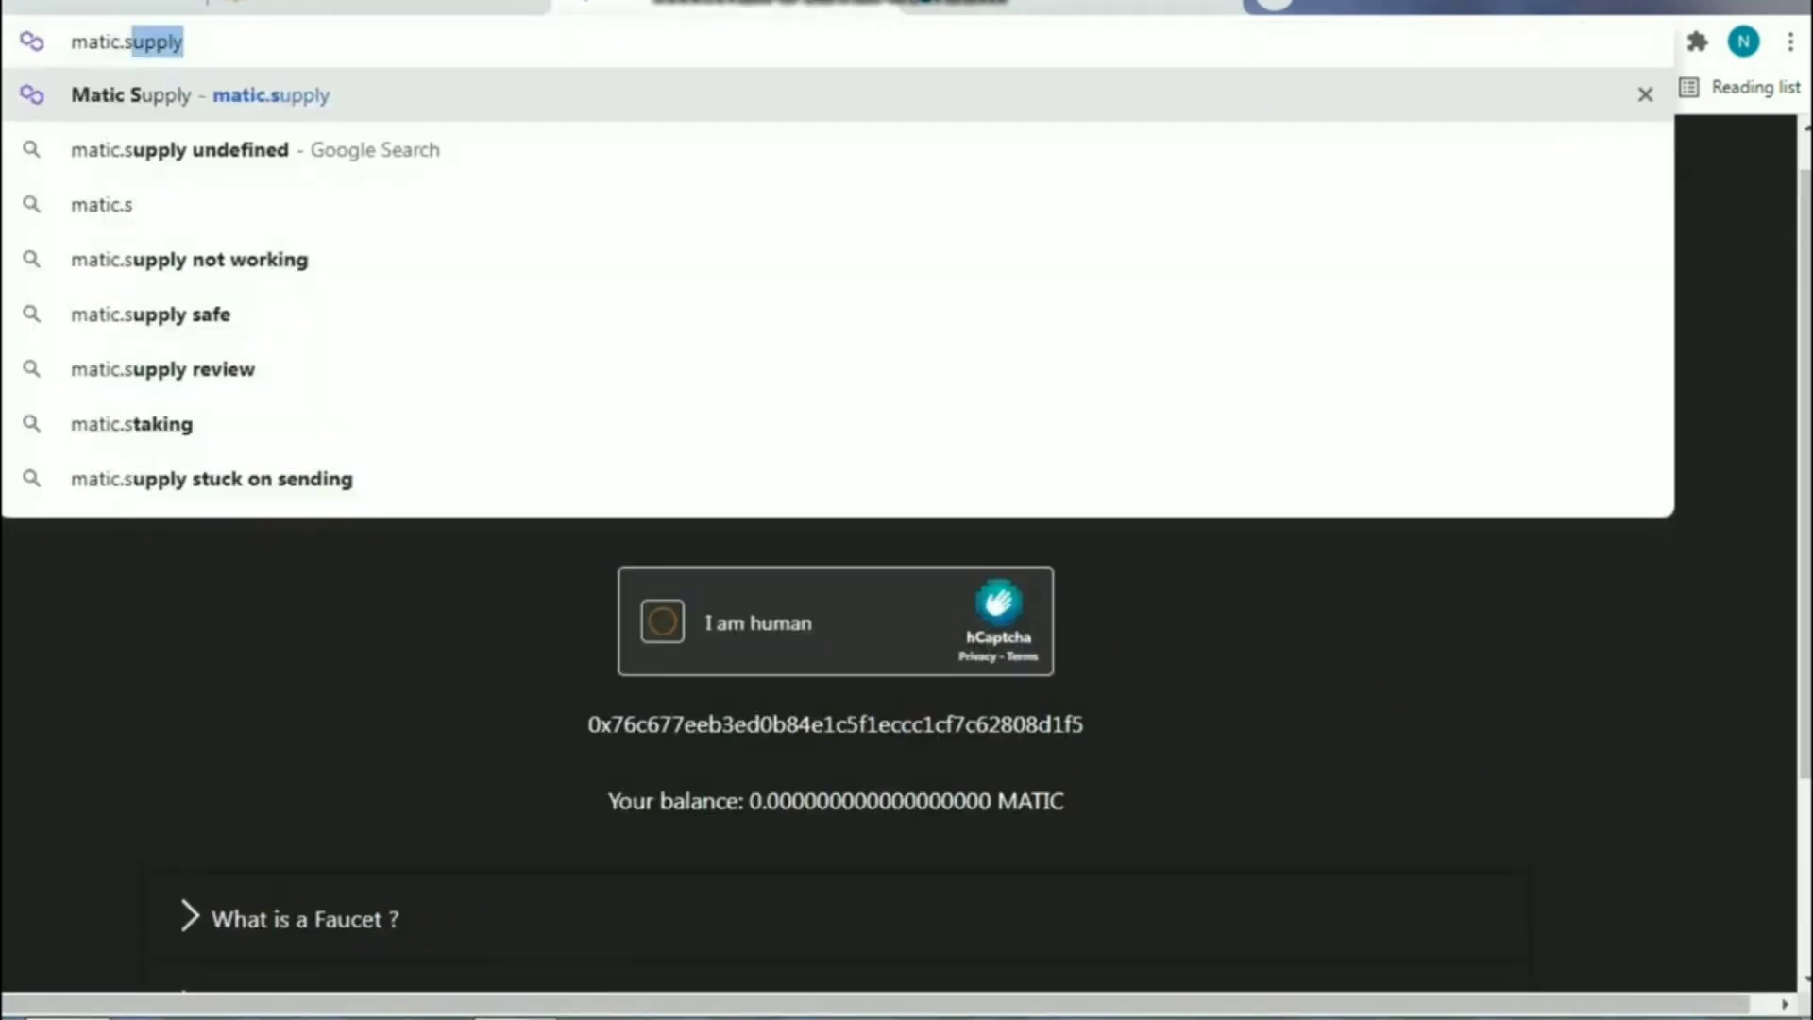
- Load the Polygon Faucet at matic.supply and start its human verification
type("uppl")
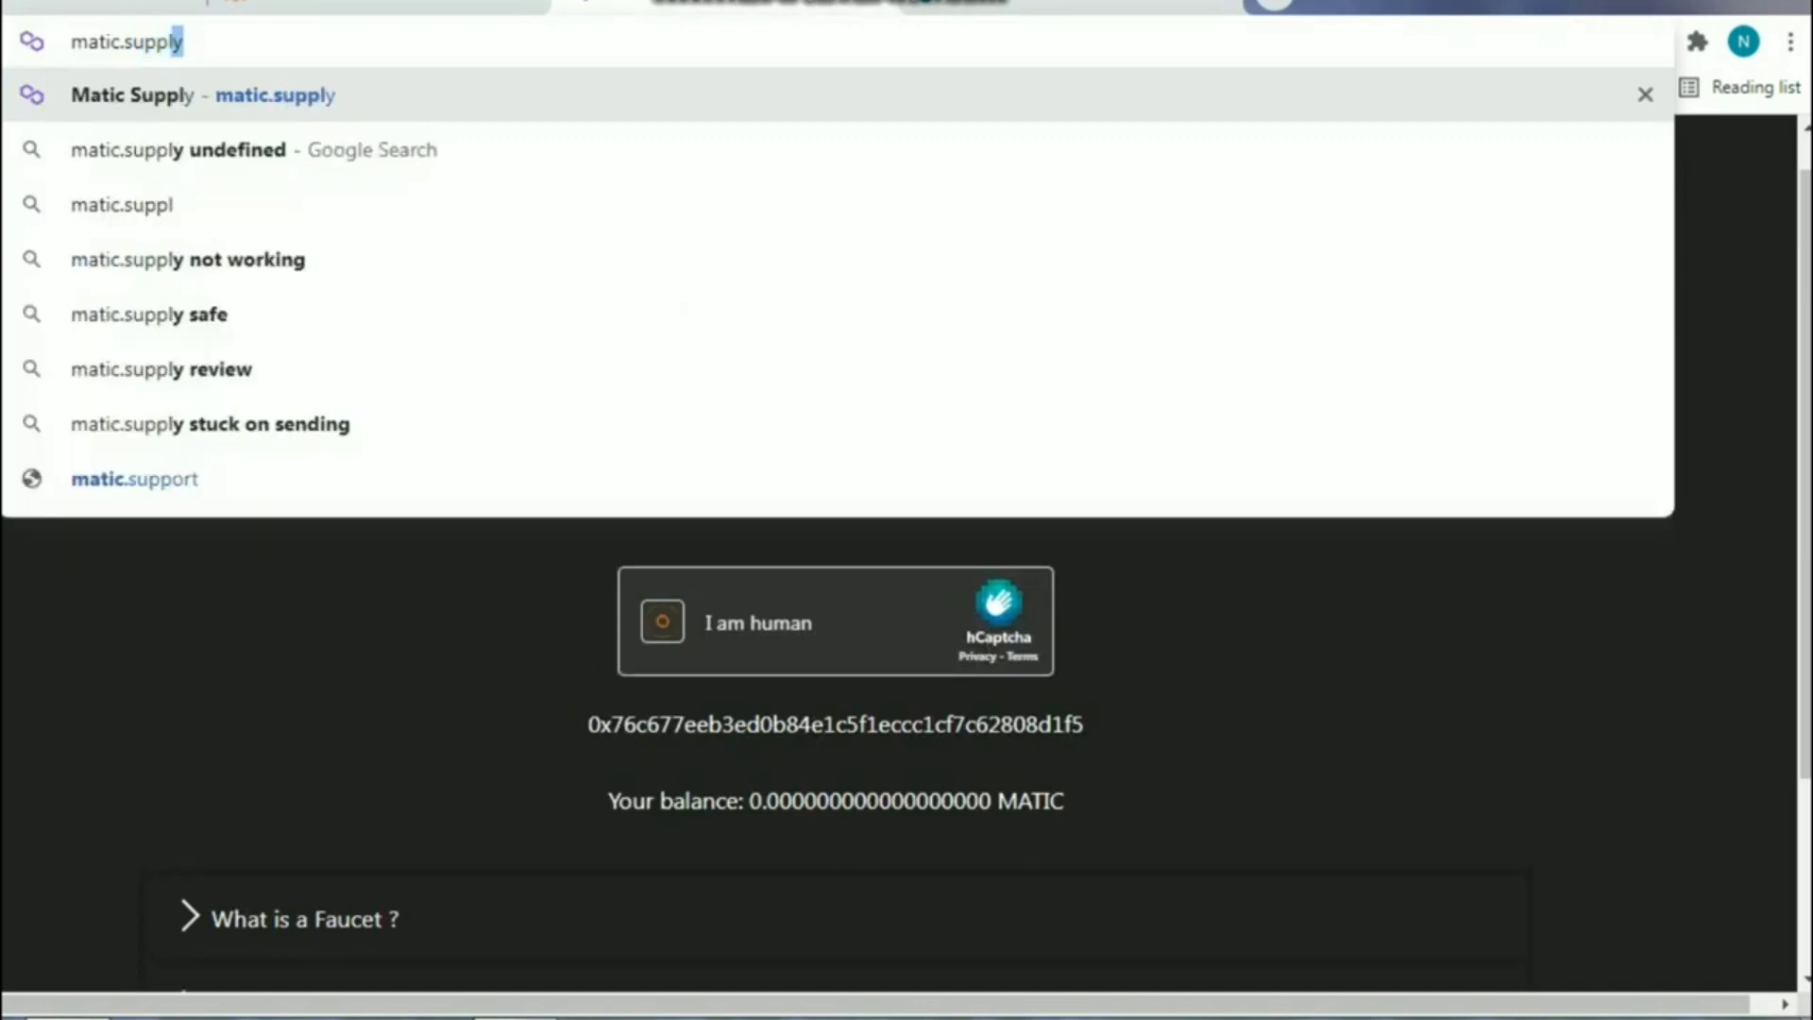
key("Return")
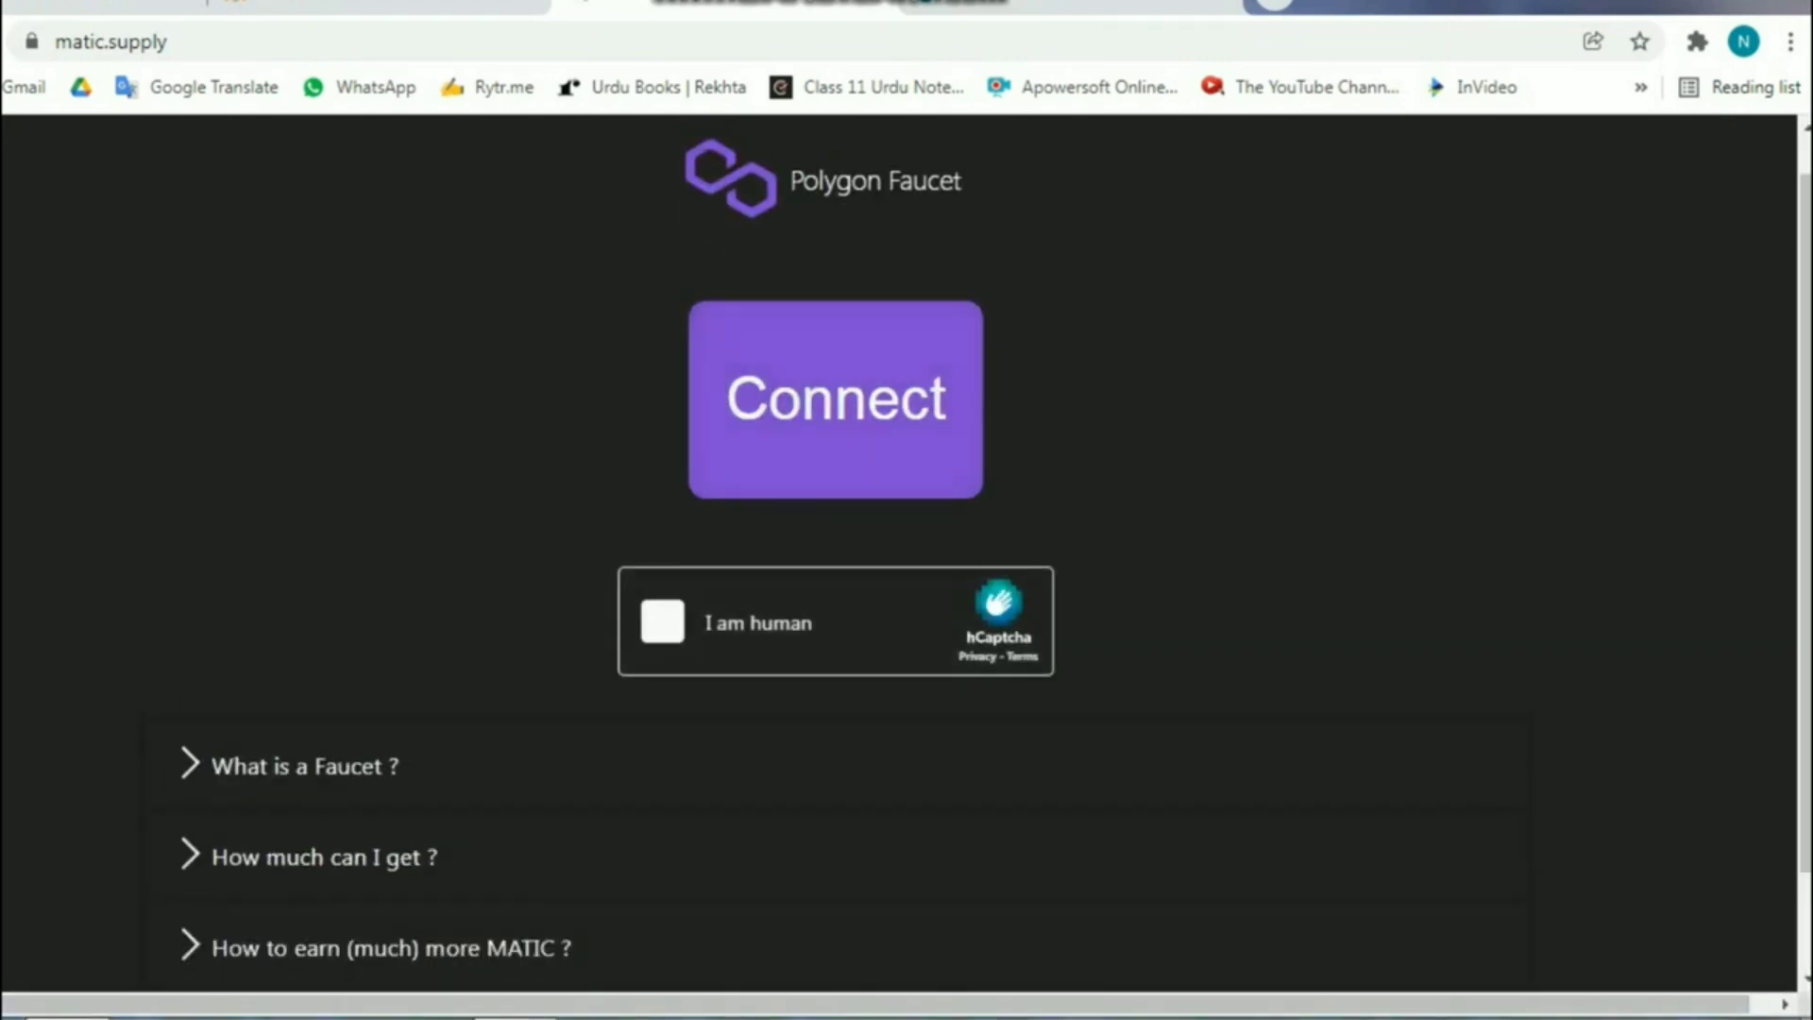
left_click(662, 620)
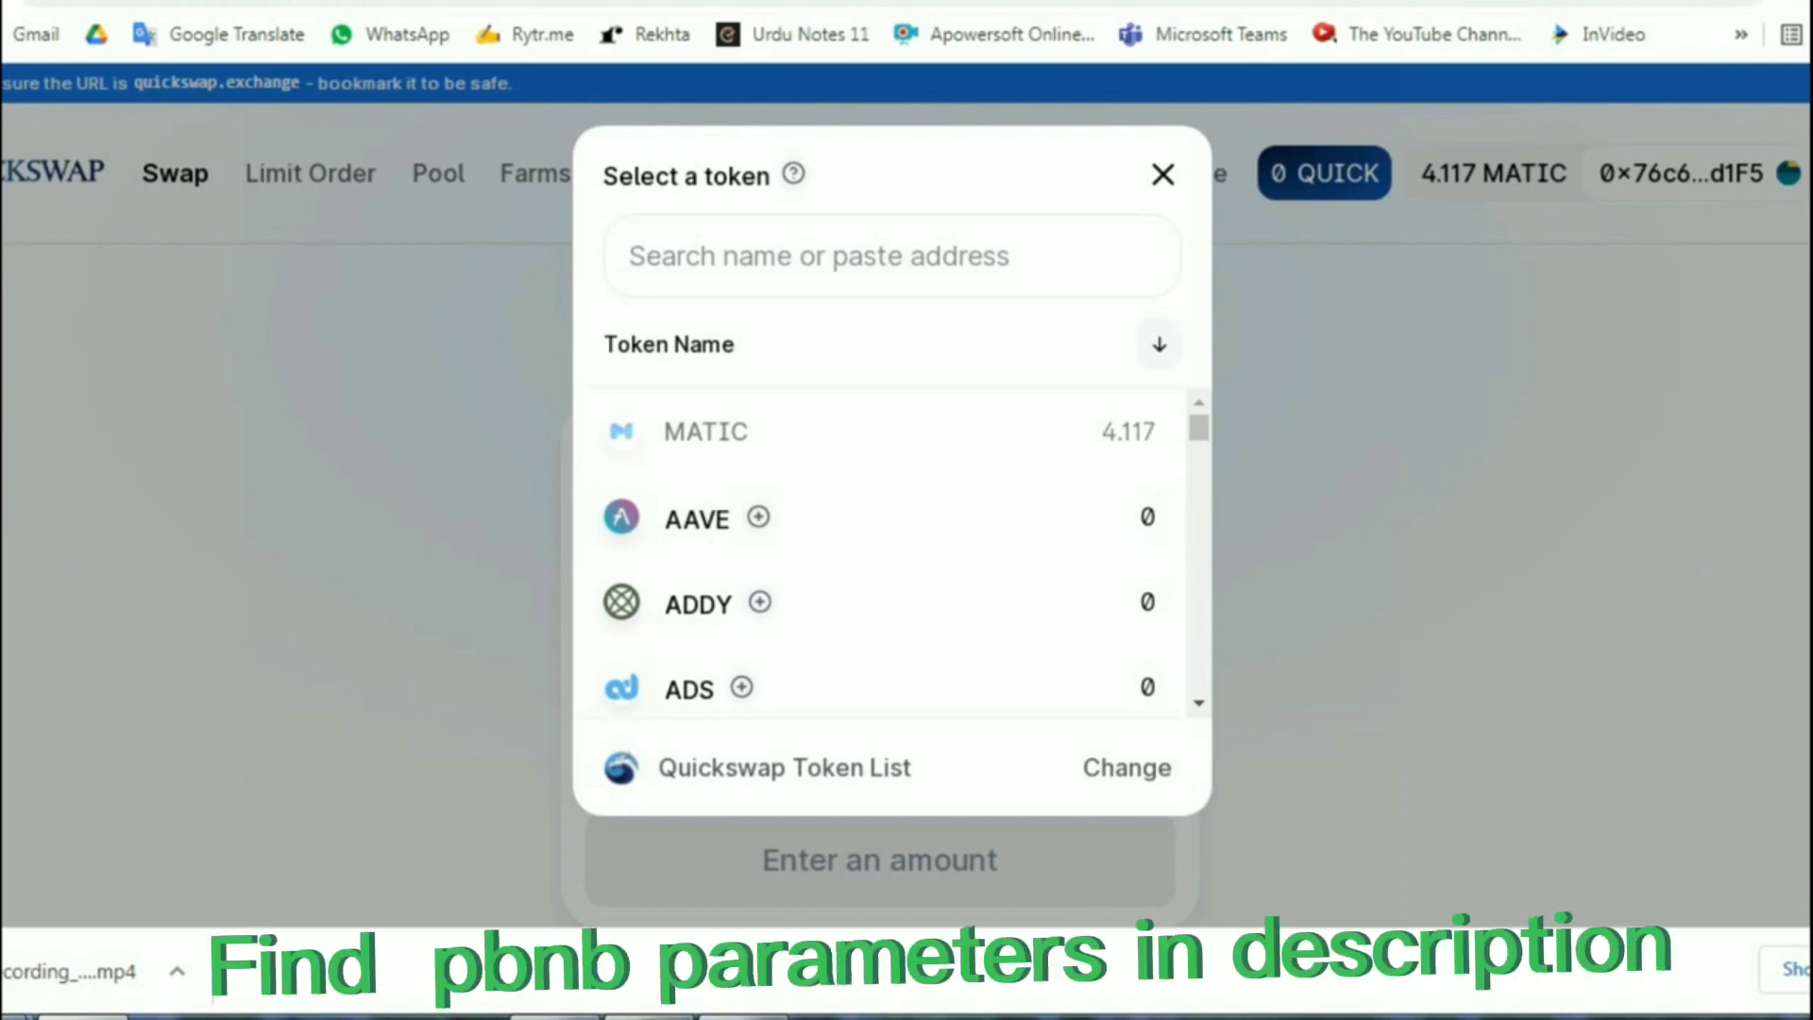
- On QuickSwap, set up a swap from PBNB, found by its pasted contract address, to MATIC
key("ctrl+v")
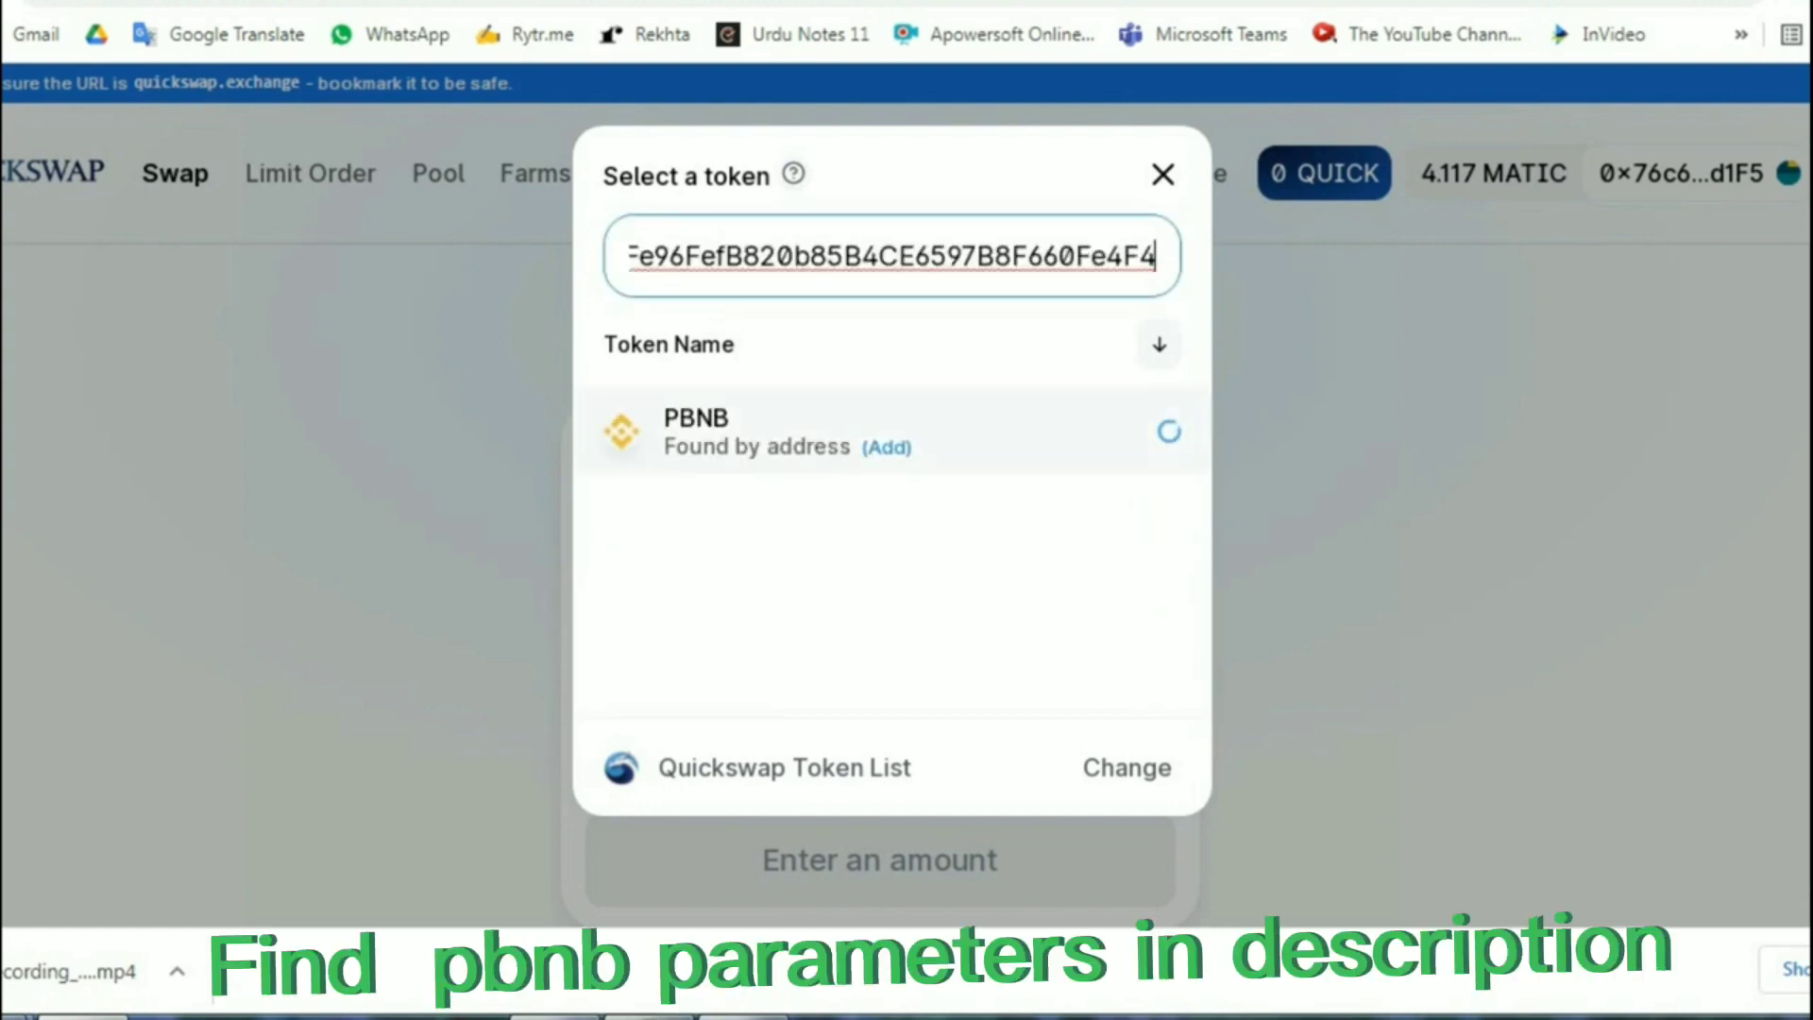
left_click(715, 433)
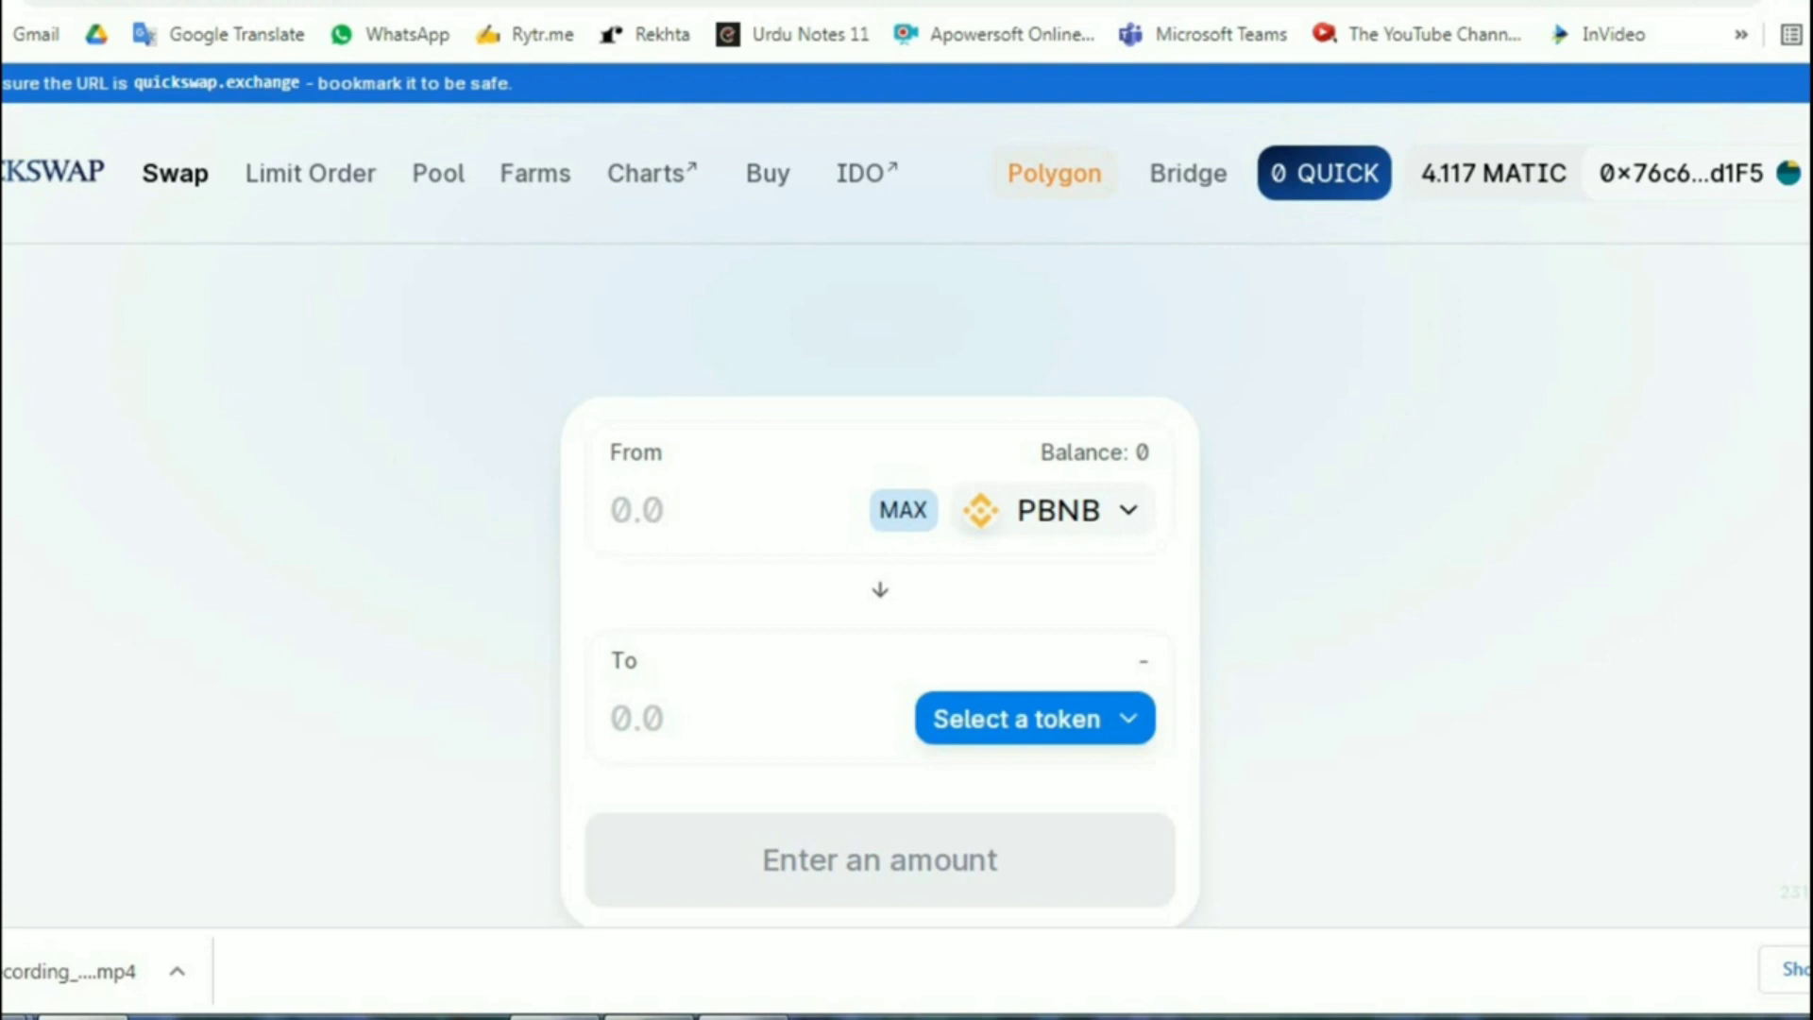
left_click(1033, 717)
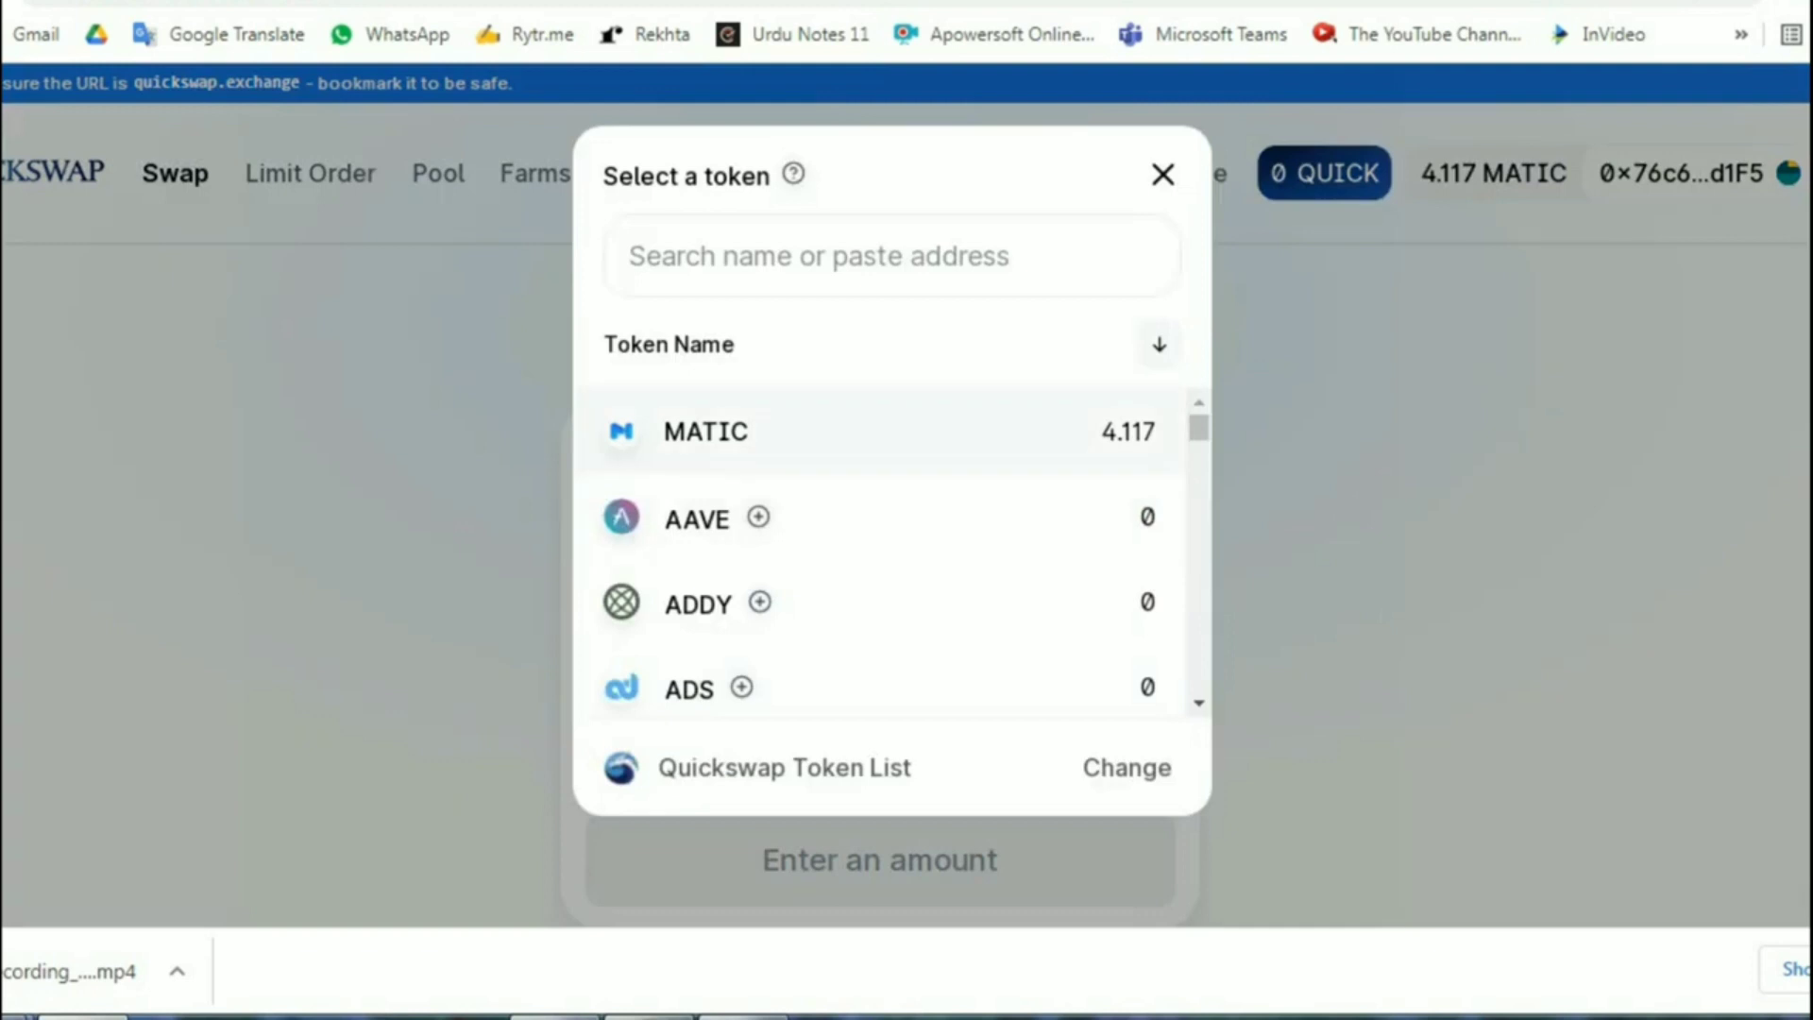
left_click(878, 431)
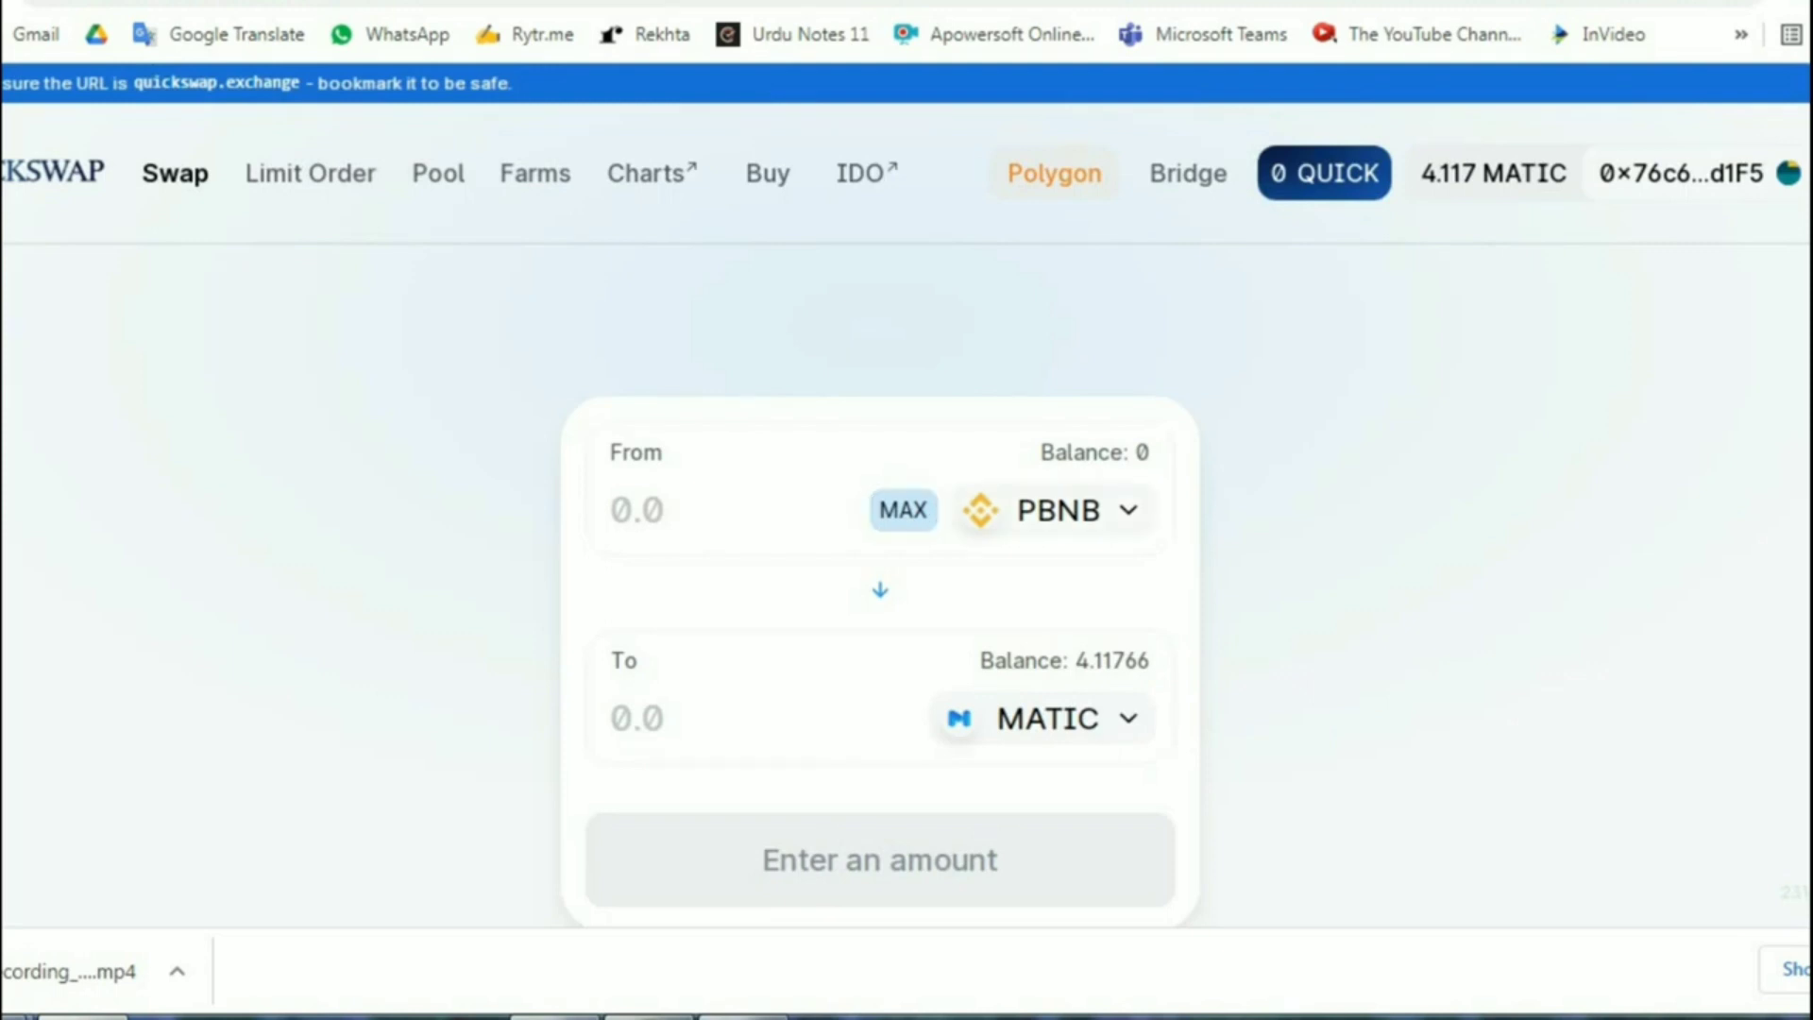
scroll(906, 491, "down", 2)
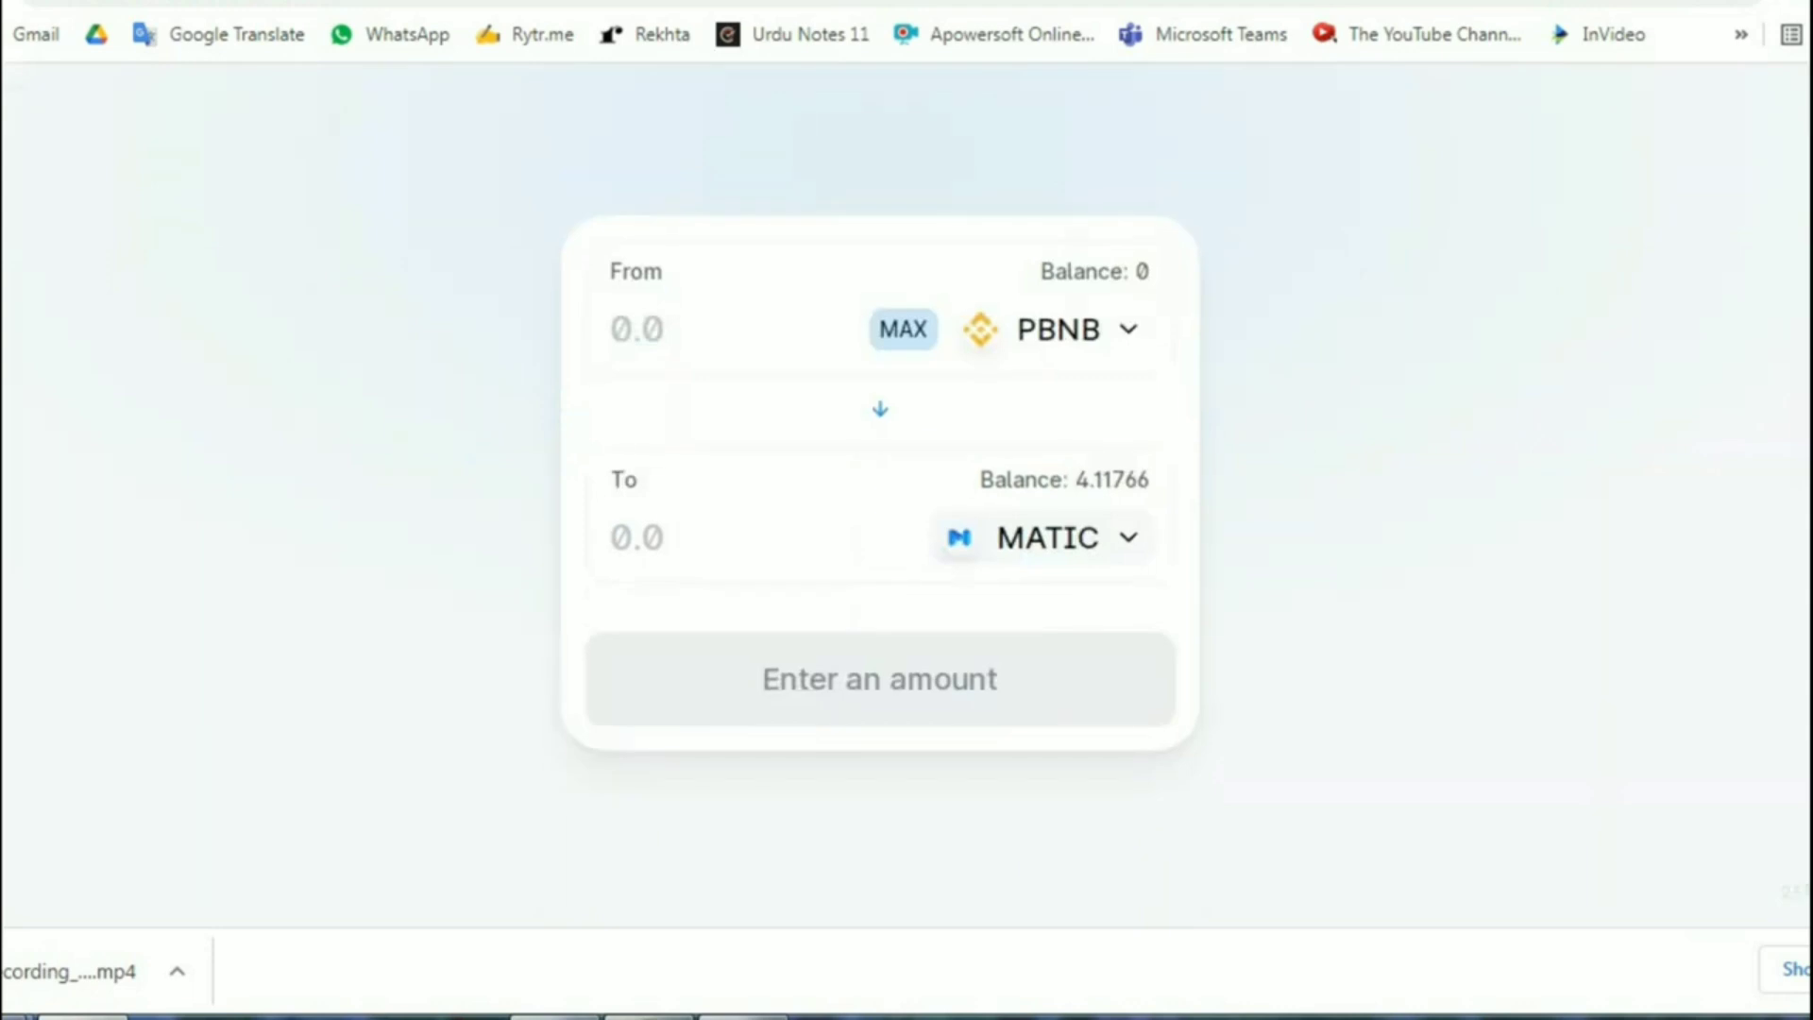